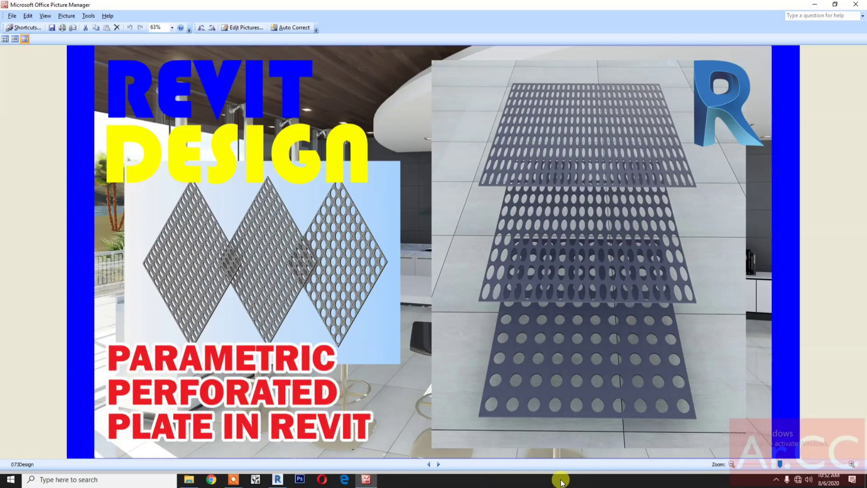
Switch from Picture Manager to the Autodesk Revit 2020 Home screen.
click(276, 479)
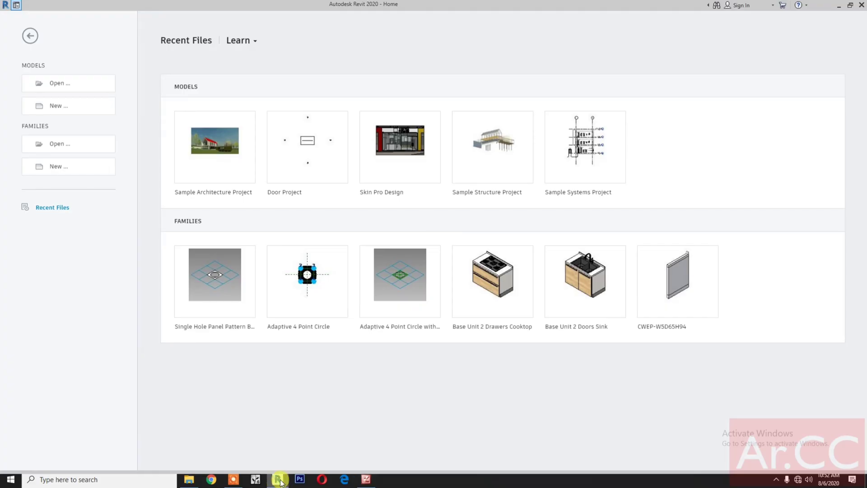
Create a new family from the Metric Generic Model Pattern Based.rft template.
click(63, 168)
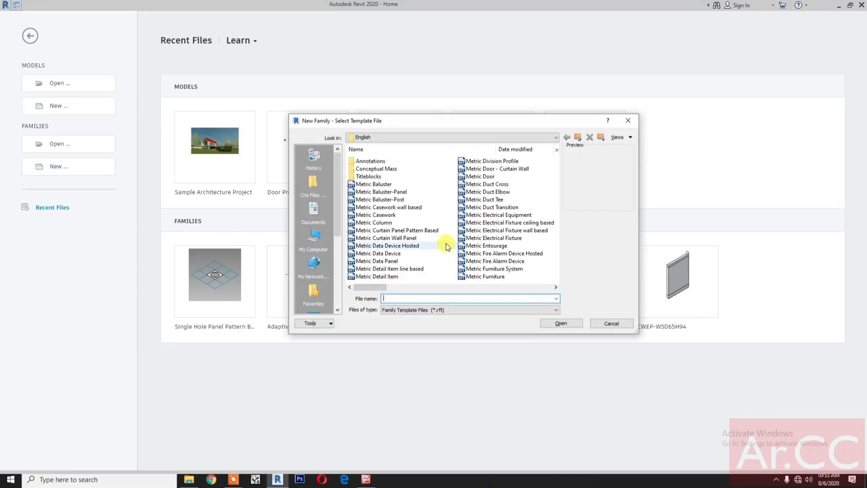
scroll(447, 246, down, 3)
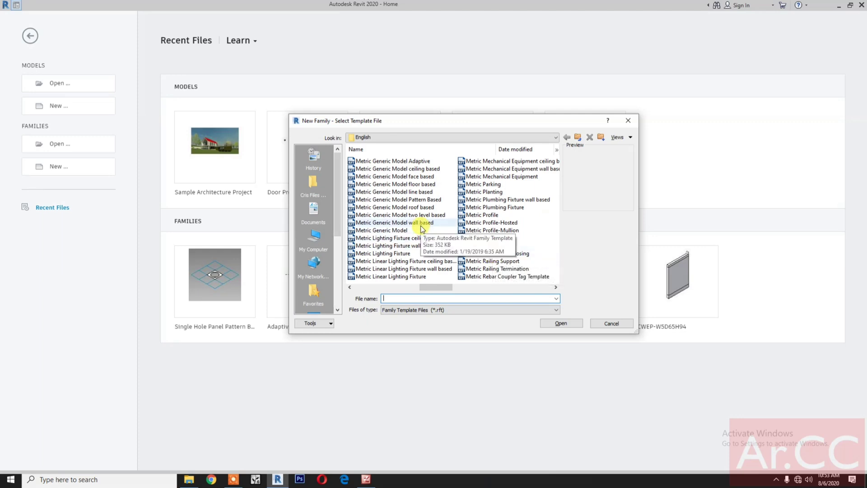
click(415, 199)
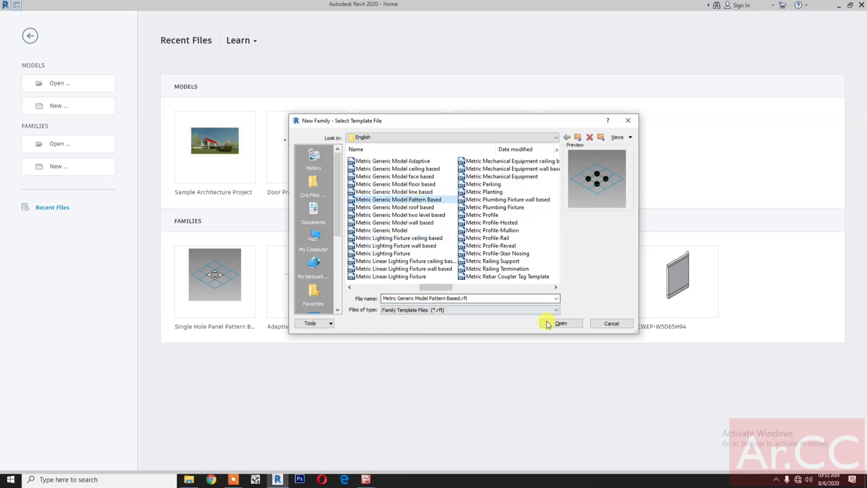
click(560, 323)
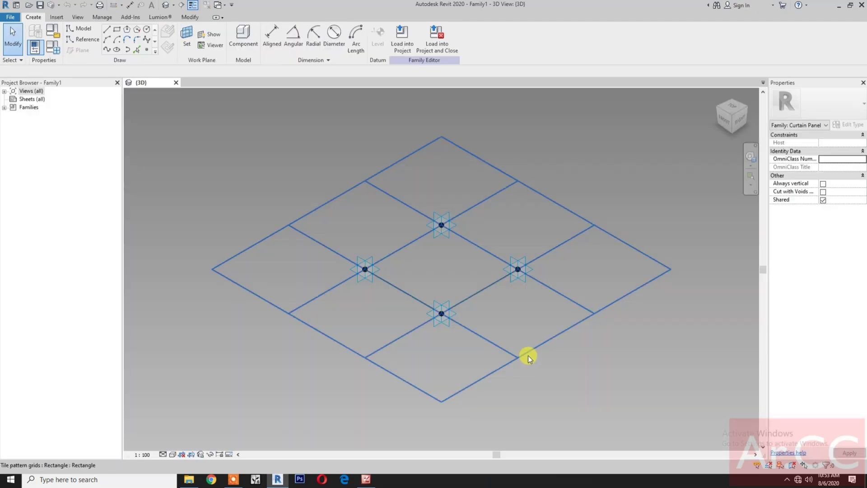
Set the tile pattern grid's horizontal and vertical spacing to 1000.
click(528, 355)
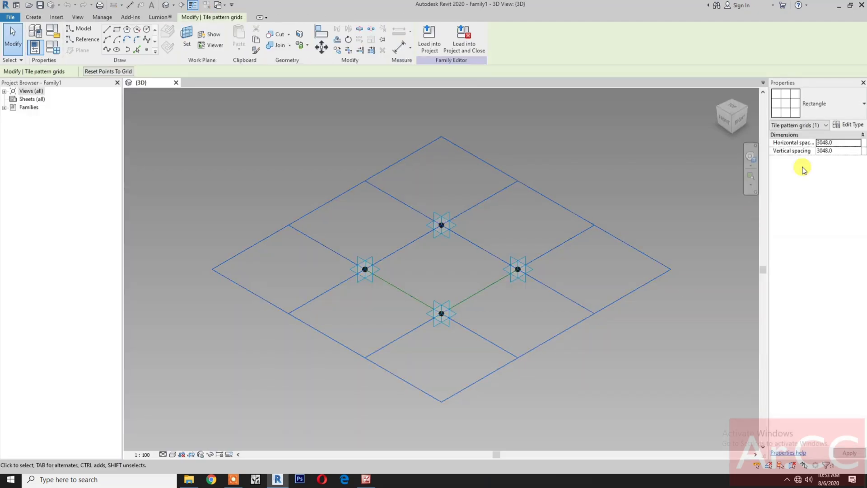
click(841, 144)
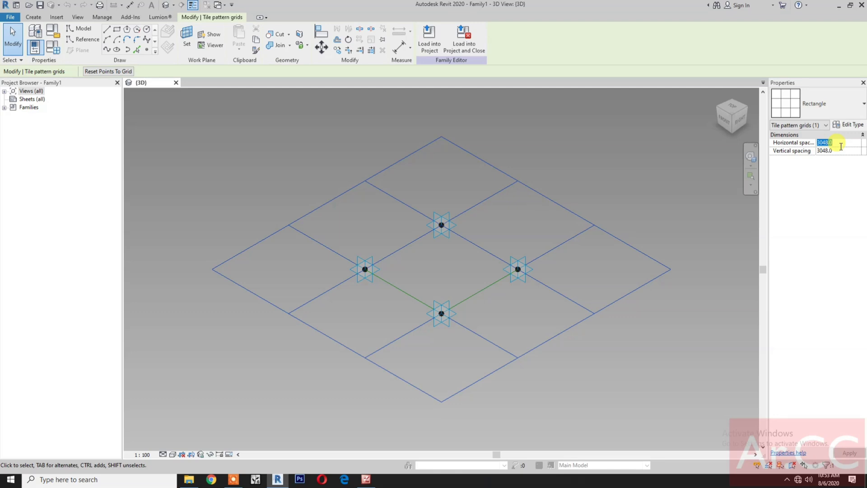
click(841, 152)
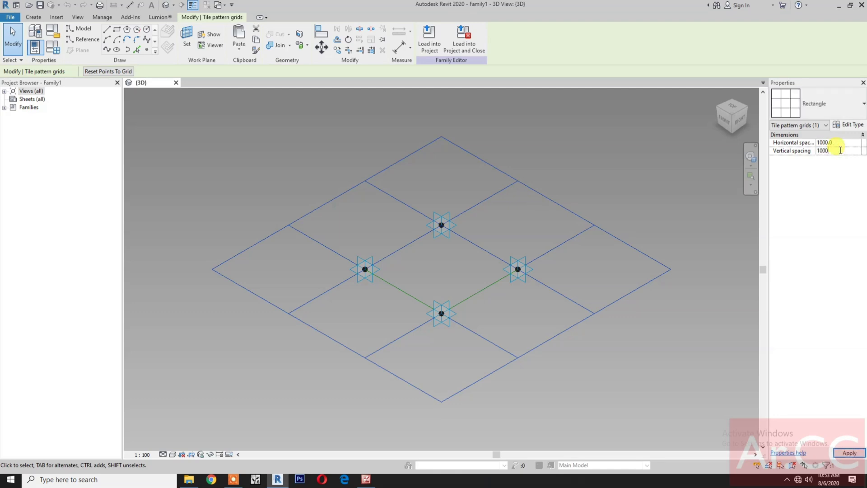
text(1000)
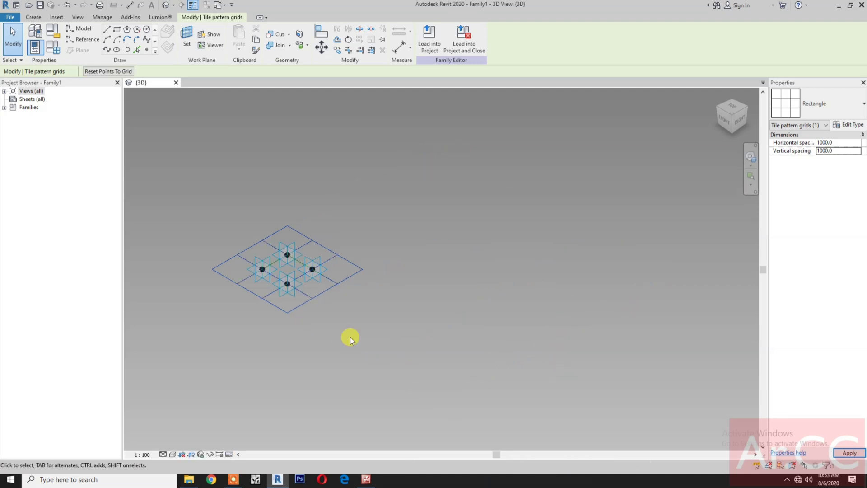
scroll(272, 286, up, 2)
scroll(272, 286, up, 3)
middle_drag(283, 285, 412, 367)
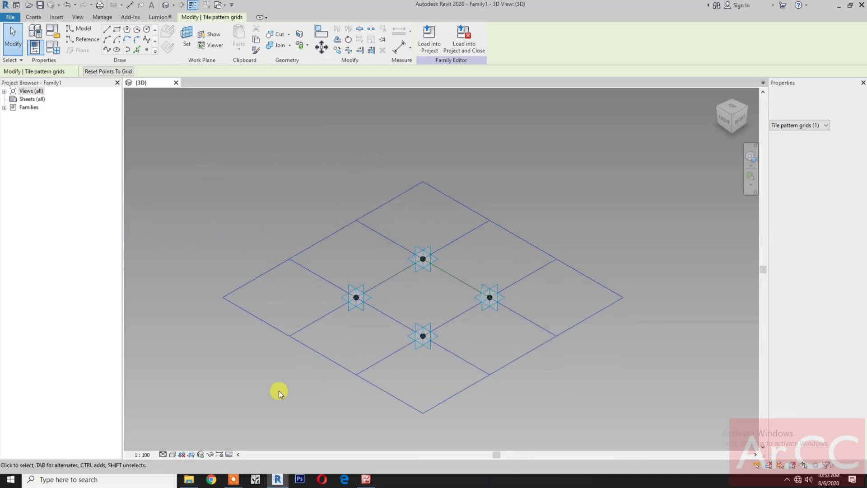
Set the 3D view scale to 1:20.
click(142, 455)
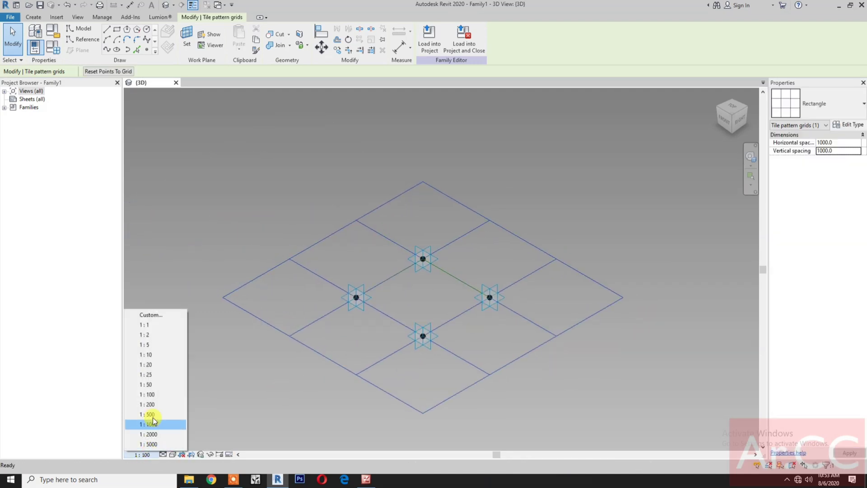
click(146, 364)
click(415, 361)
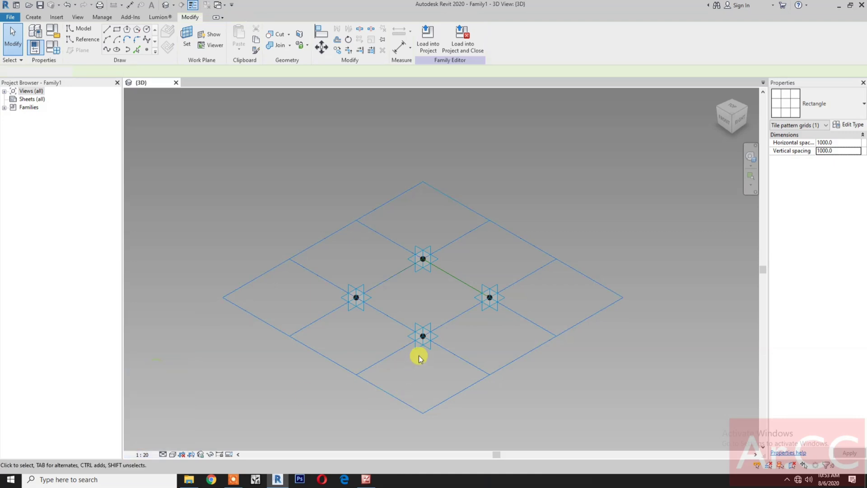
scroll(428, 357, up, 2)
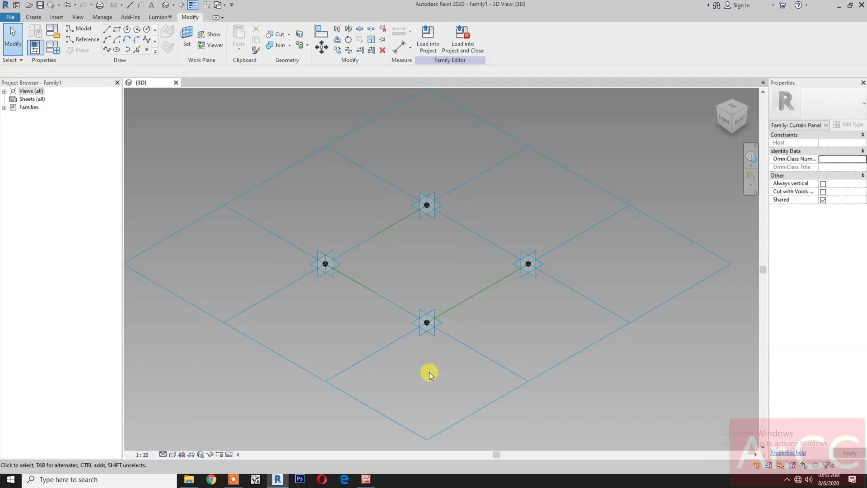
Place reference points hosted on the left and top adaptive points' work planes.
click(148, 50)
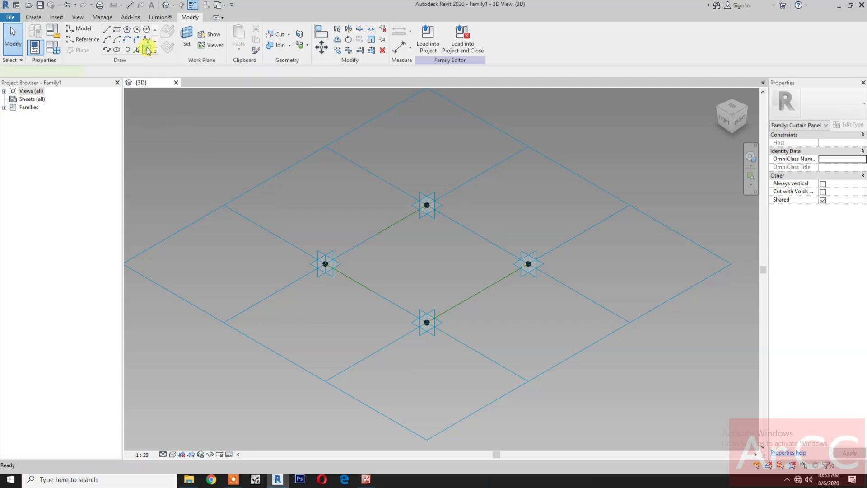
click(188, 39)
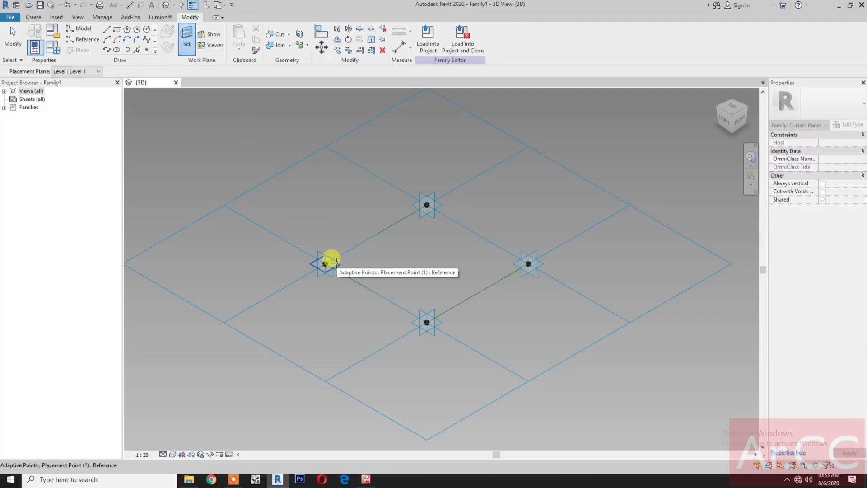
click(335, 262)
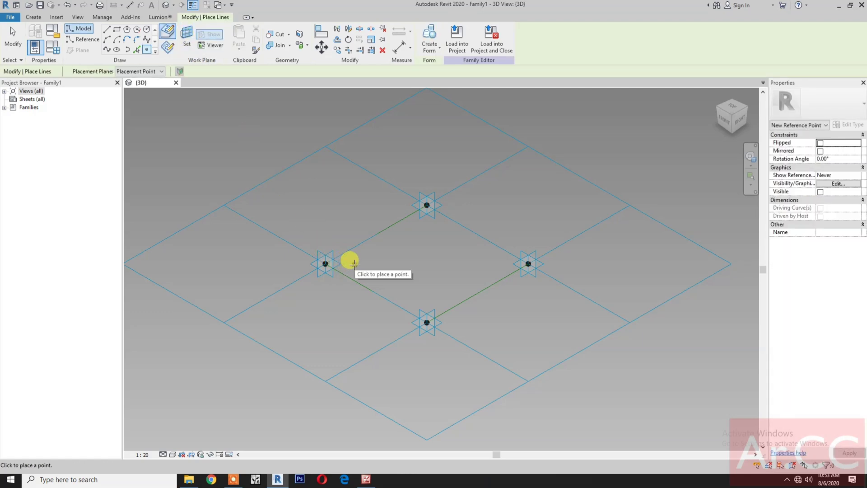
click(351, 262)
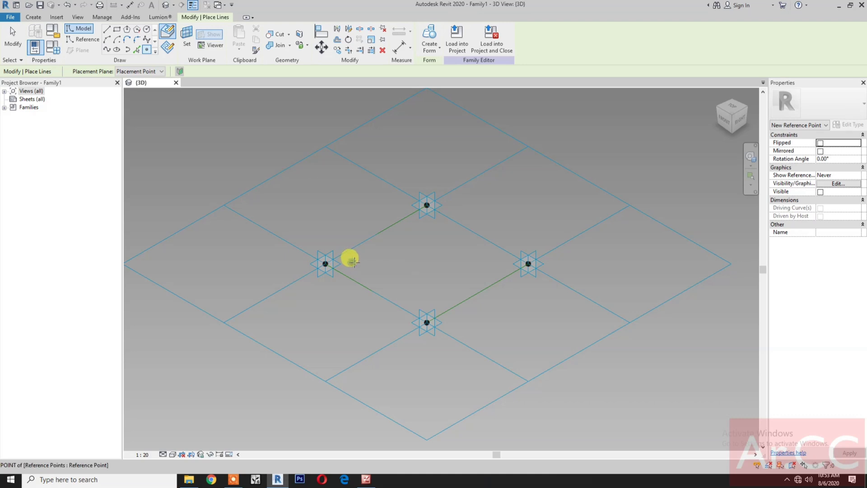
click(184, 38)
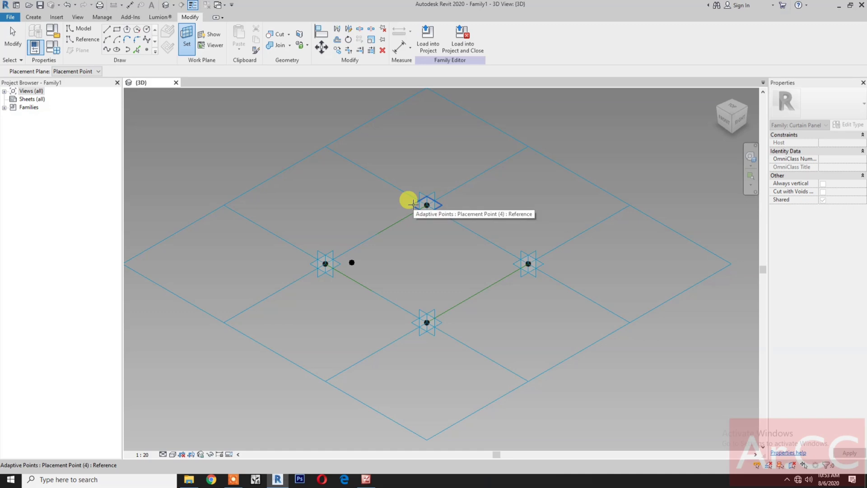
click(412, 203)
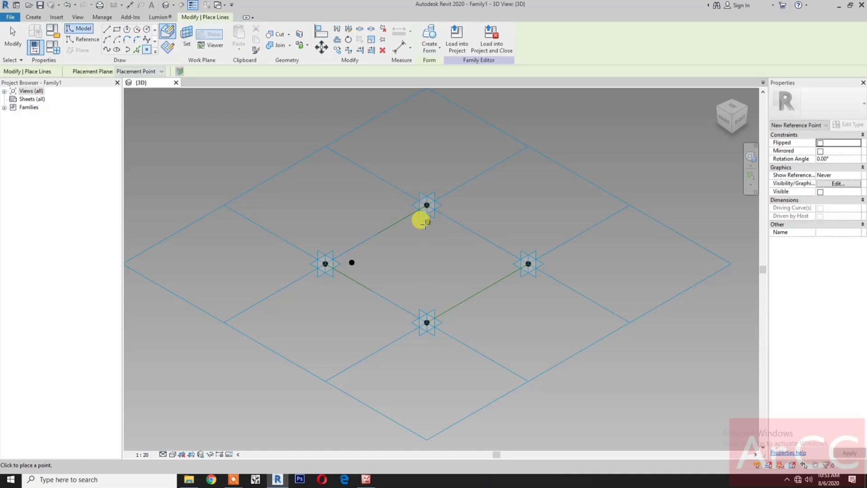
click(427, 225)
Place reference points hosted on the right and bottom adaptive points' work planes.
click(274, 100)
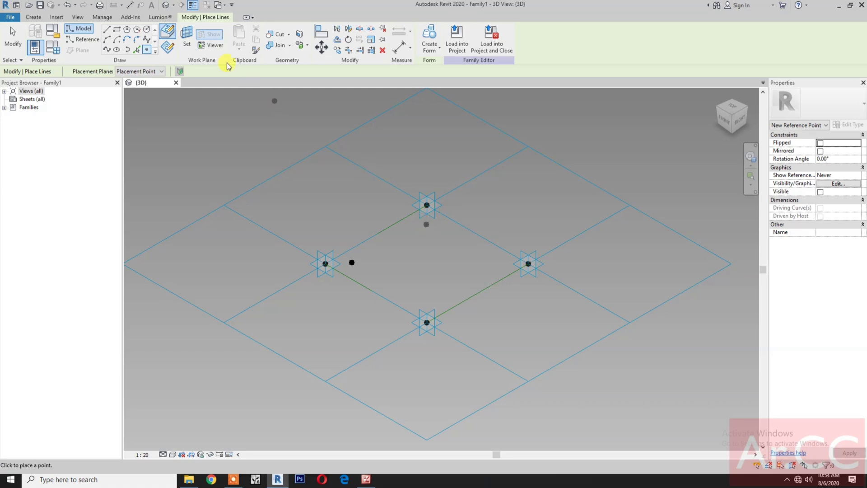
click(186, 34)
click(510, 261)
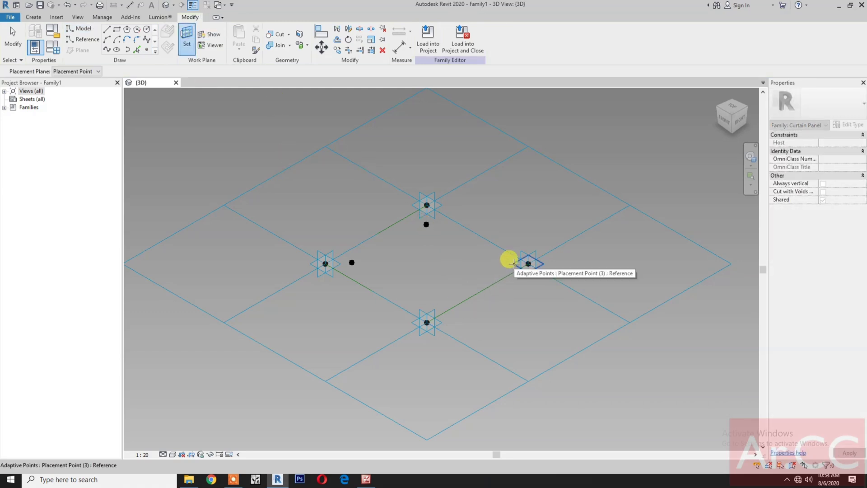
click(514, 264)
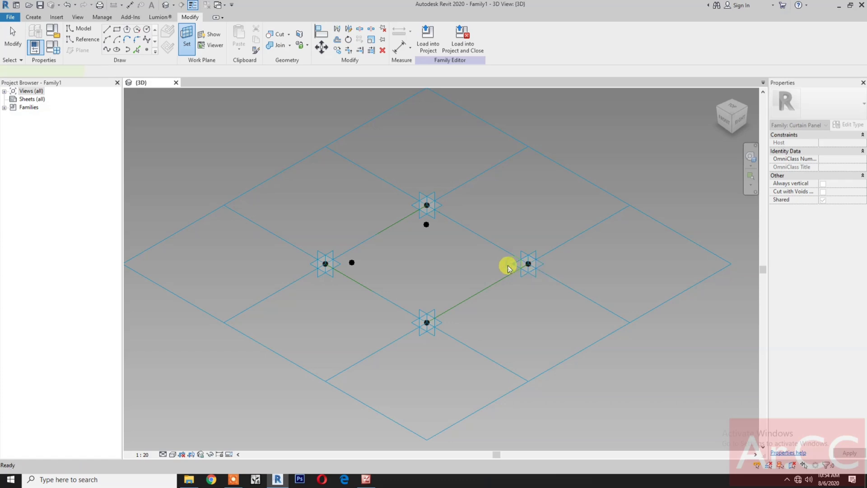
click(497, 263)
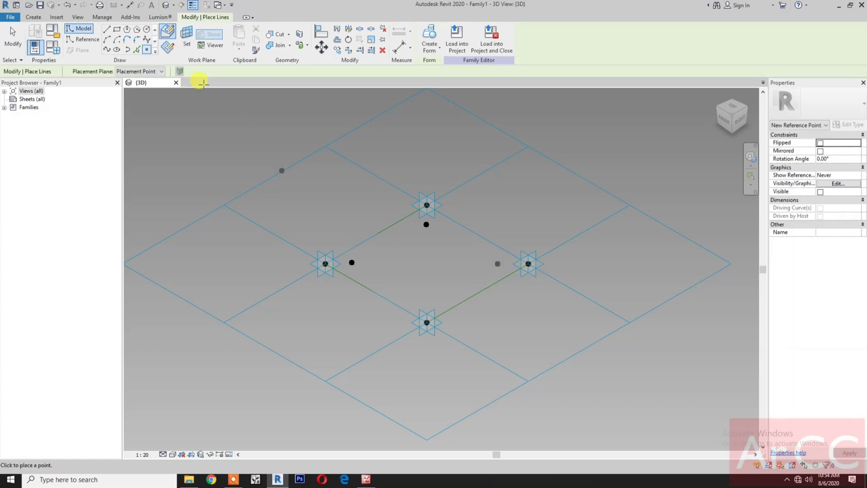
click(235, 116)
click(186, 38)
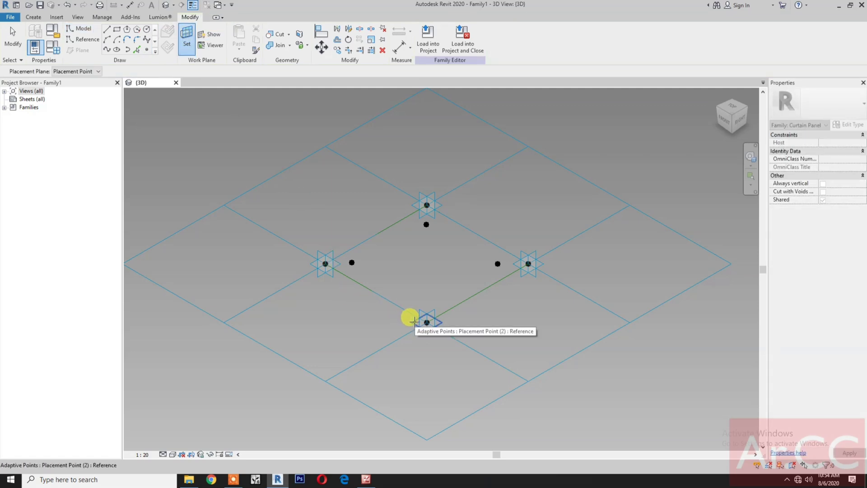
click(413, 321)
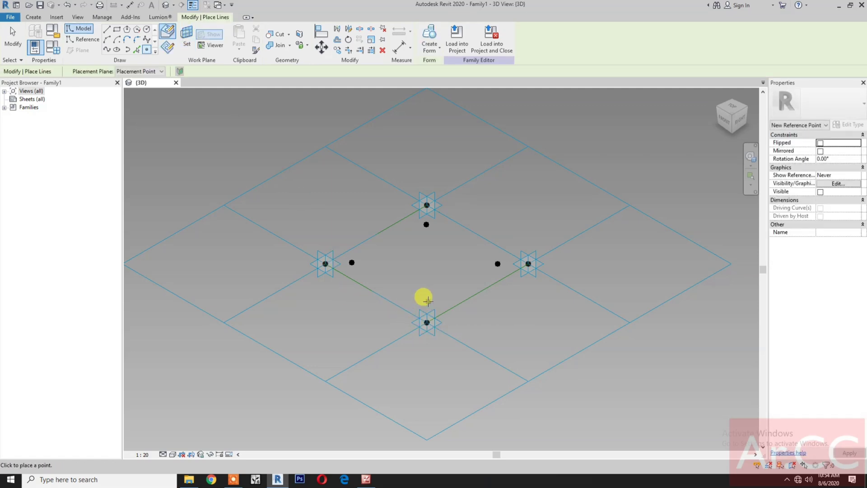
click(428, 300)
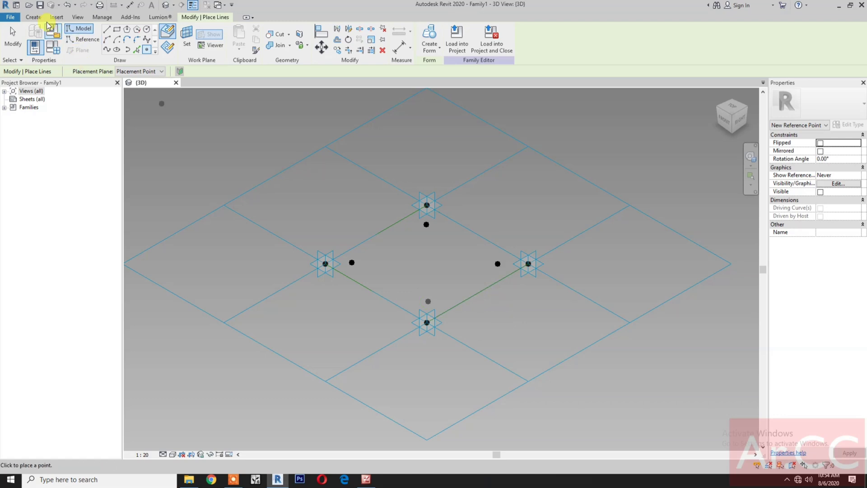
click(34, 17)
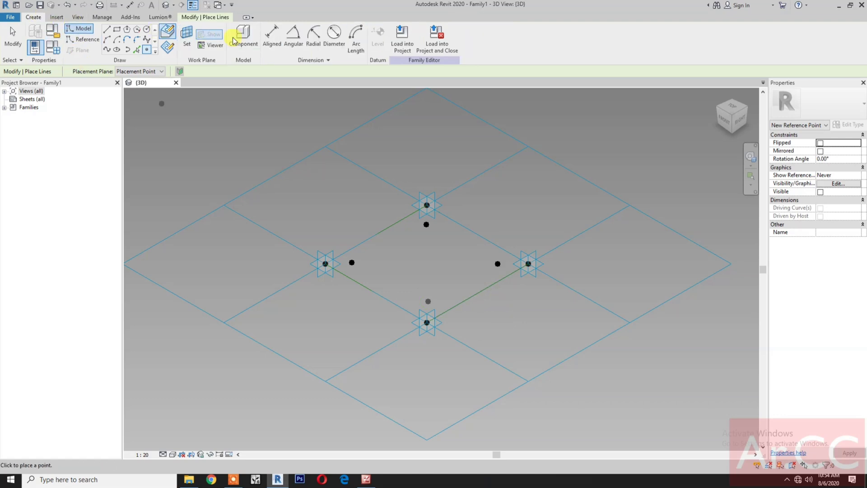
Dimension the left adaptive point's two offsets to its reference point, reading 142 and 119.
click(275, 47)
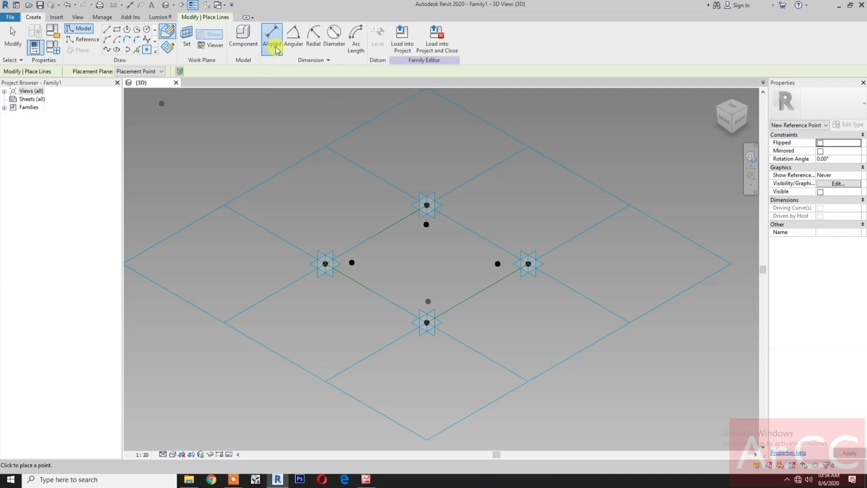
click(318, 252)
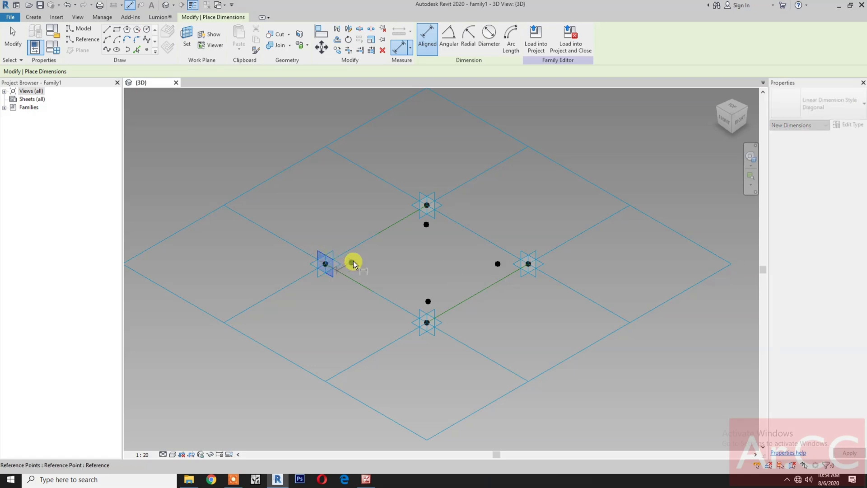
click(352, 262)
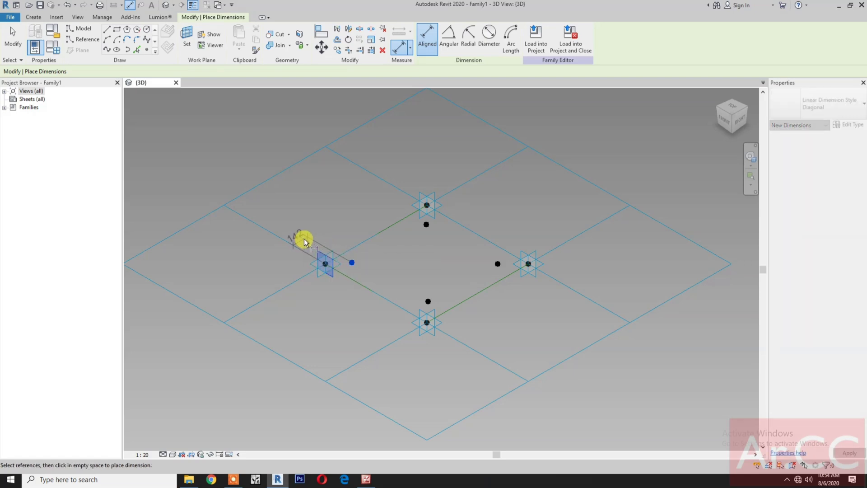
click(304, 238)
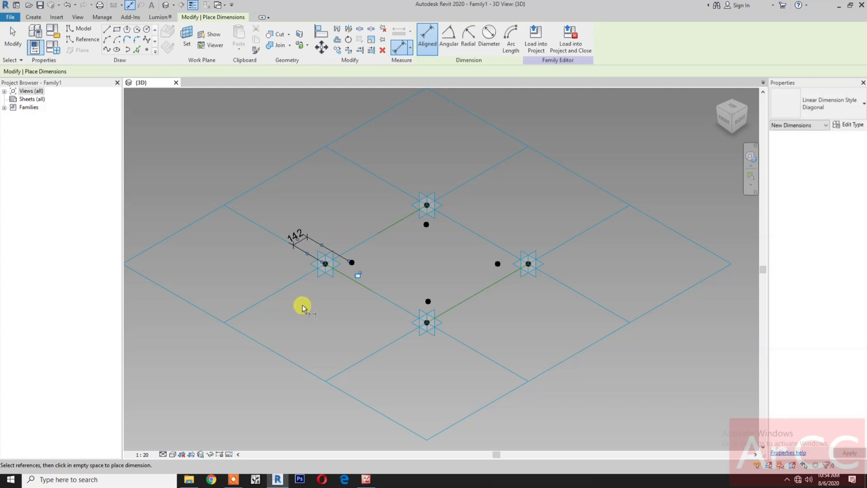
click(329, 259)
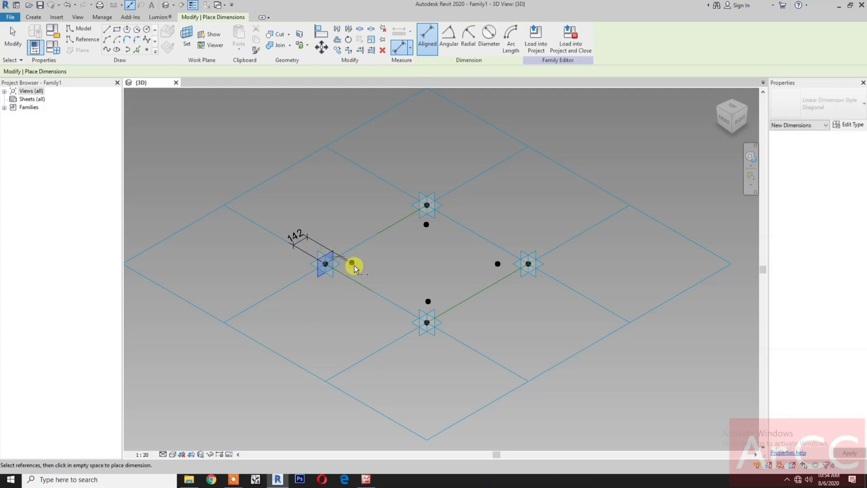
click(353, 263)
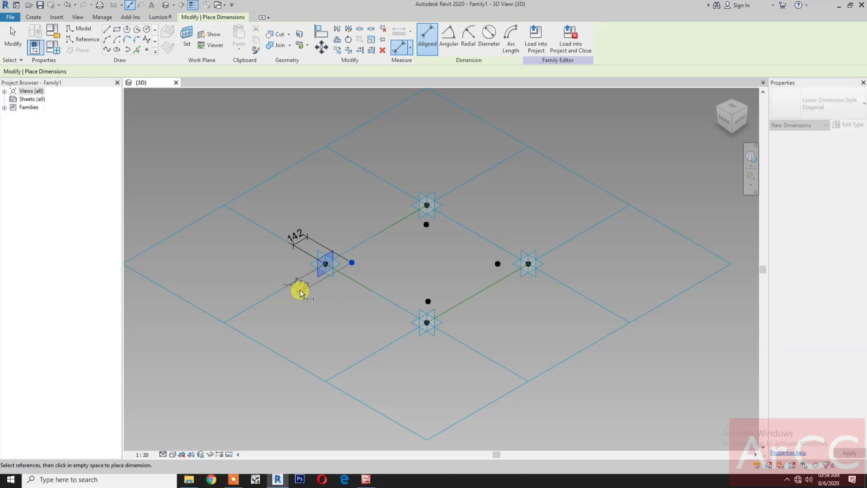
click(300, 289)
key(Escape)
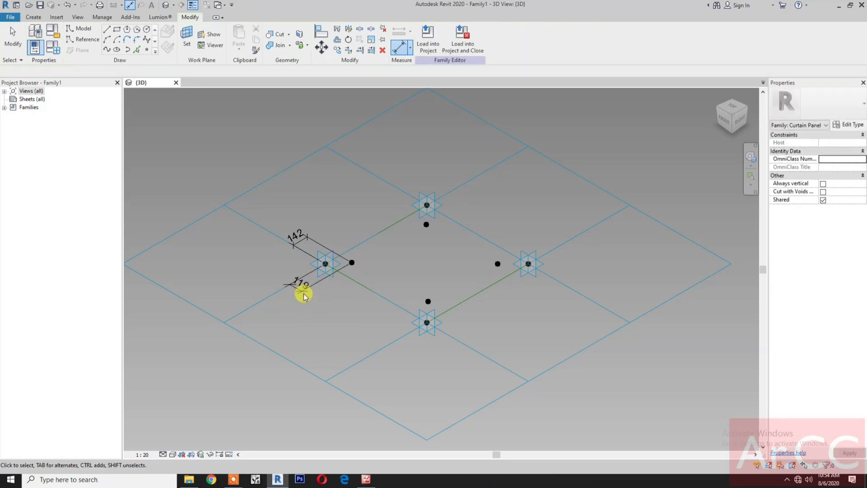
Create the Hole Offset label on the 119 dimension and apply it to the 142 dimension.
click(302, 293)
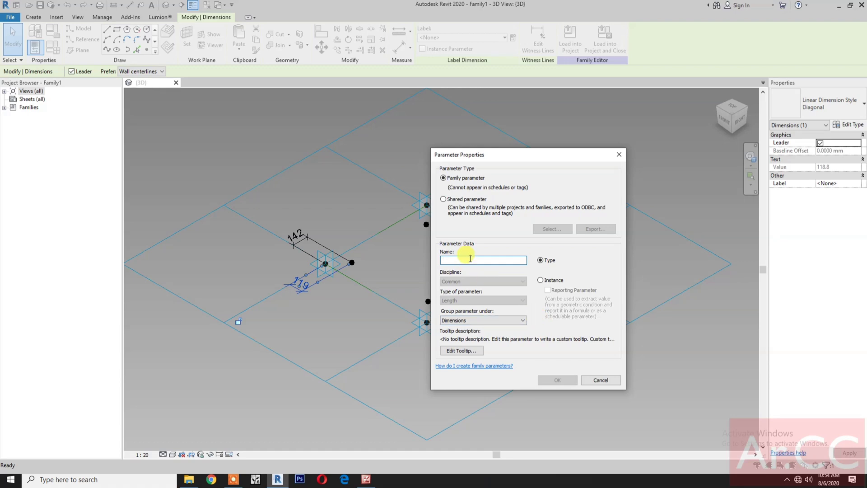
text(Hole Offset)
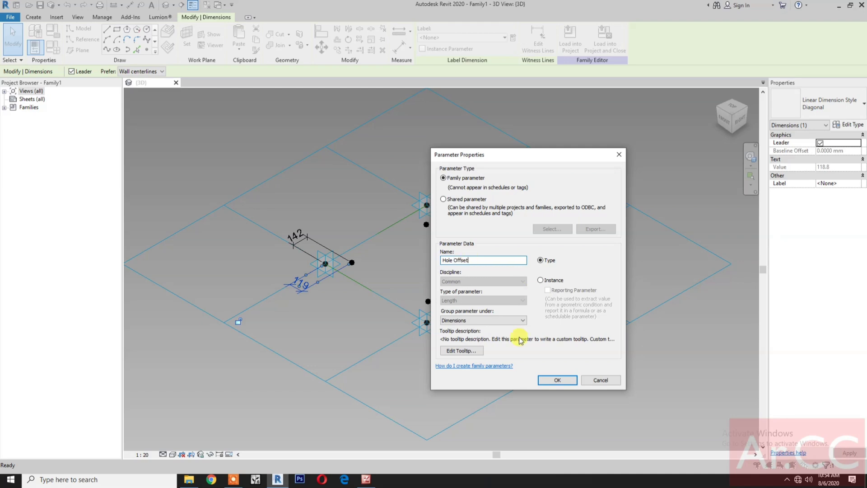
click(552, 380)
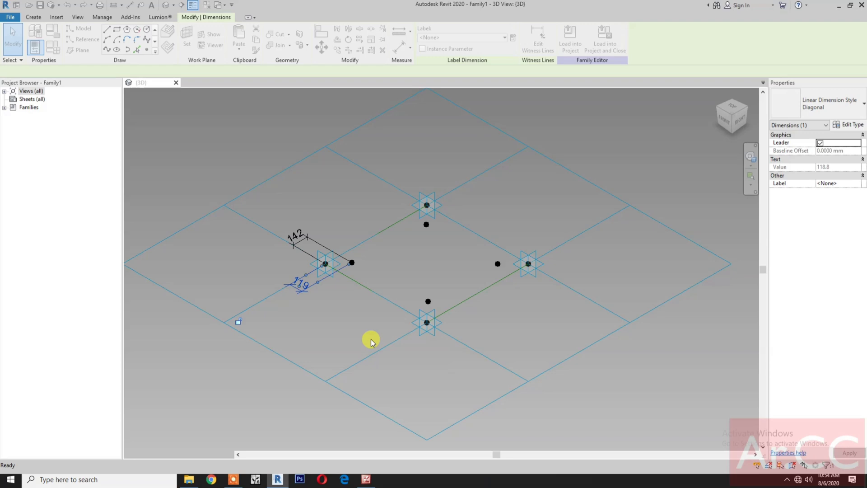
click(336, 324)
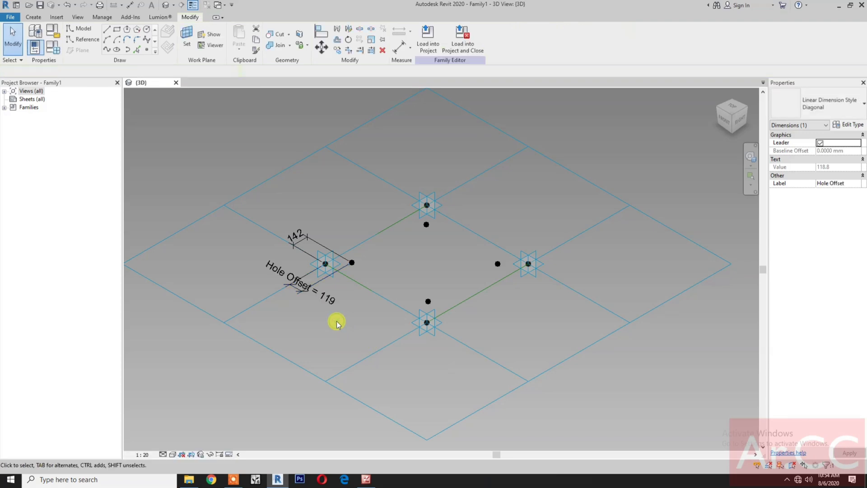
click(303, 244)
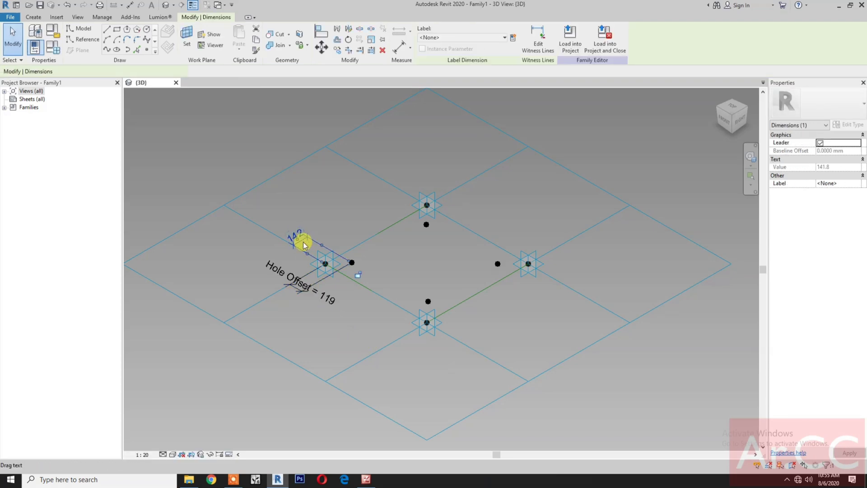
click(442, 40)
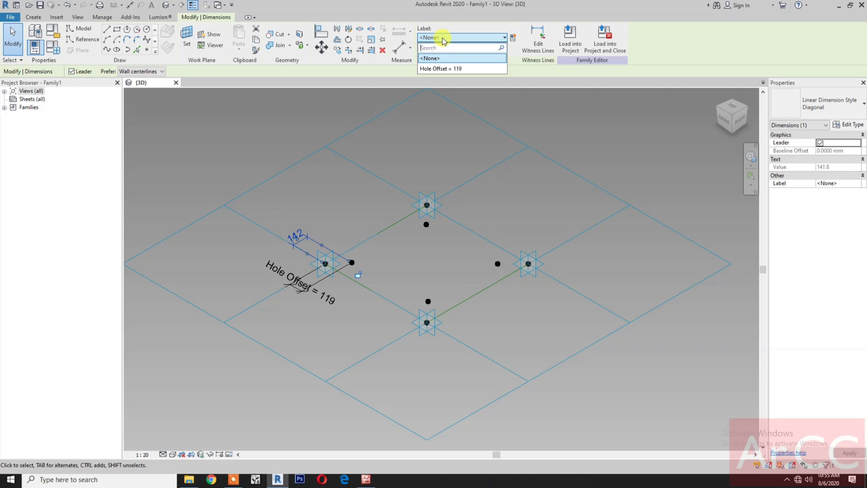
click(321, 159)
click(396, 255)
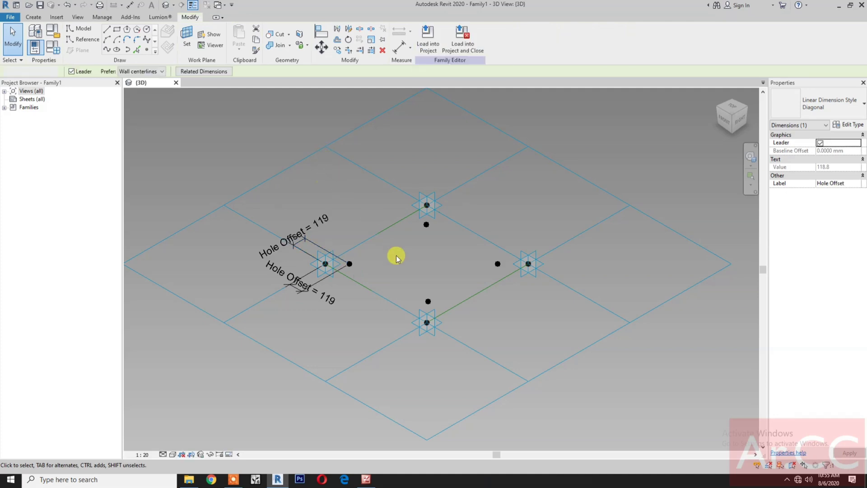
middle_drag(396, 255, 395, 279)
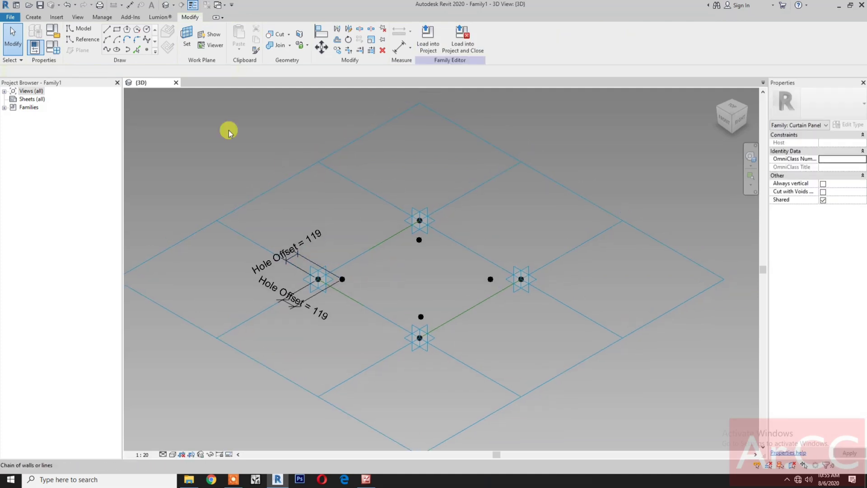
Dimension the top hole point's offsets to its reference point, reading 167 and 162.
click(33, 18)
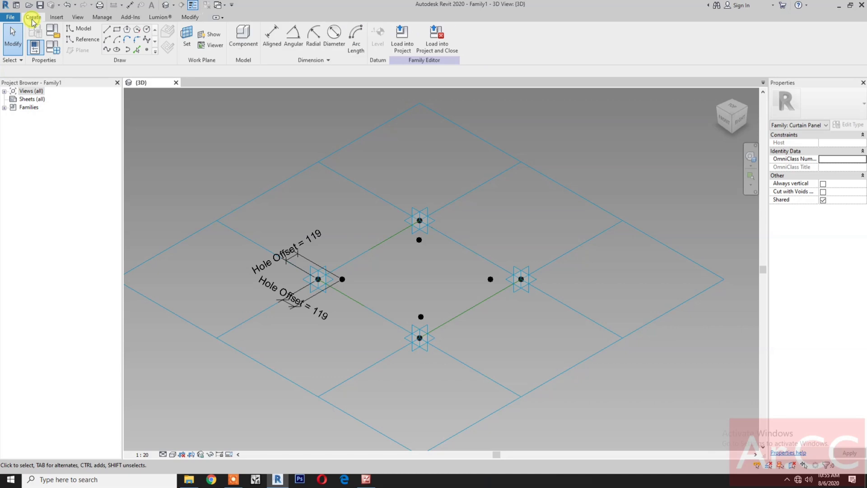
click(270, 40)
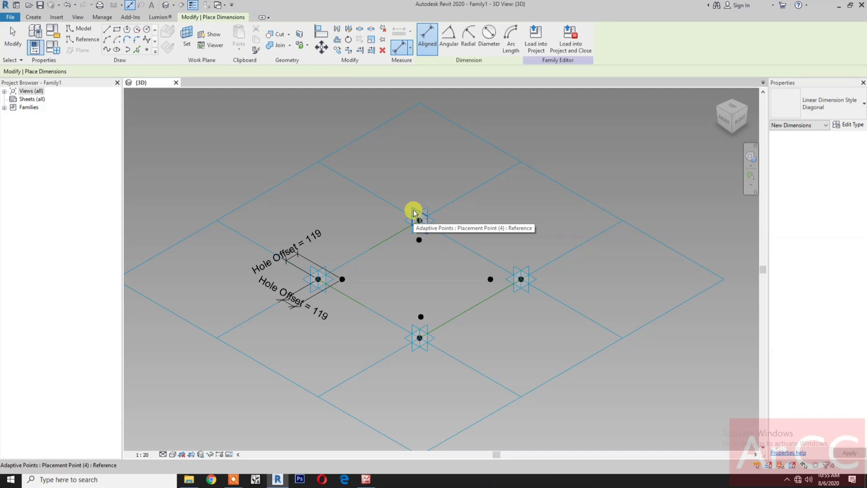
click(414, 213)
click(416, 238)
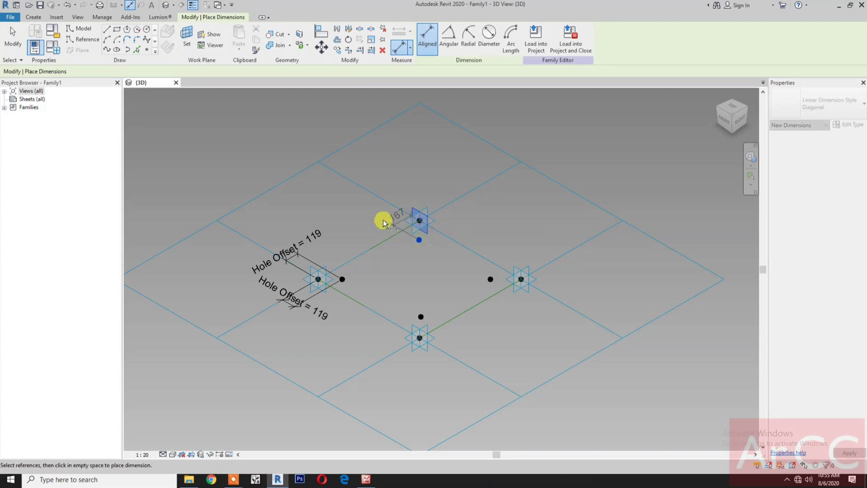
click(370, 212)
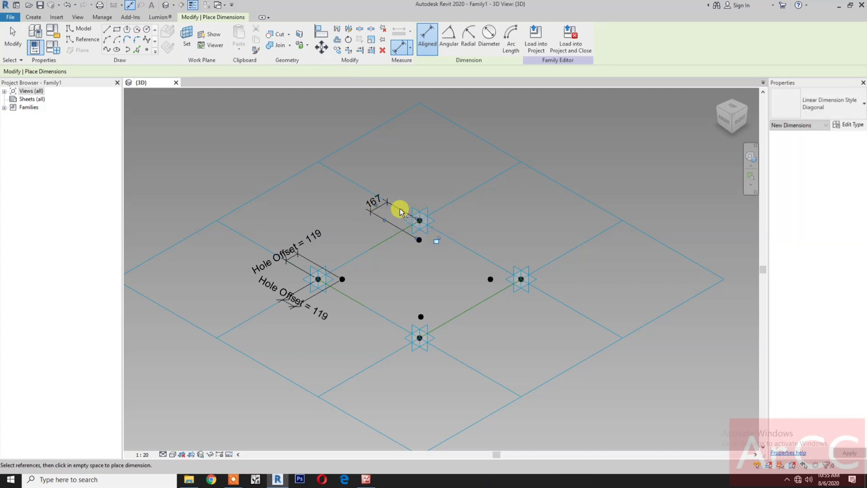
click(422, 241)
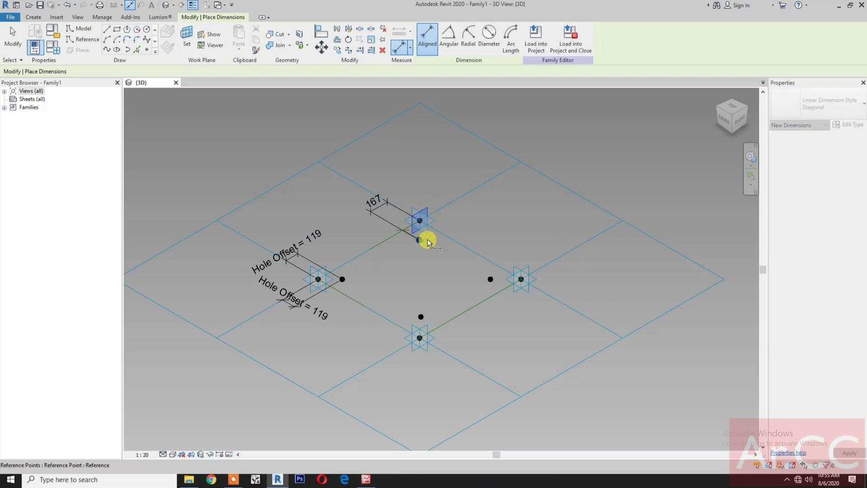
click(472, 215)
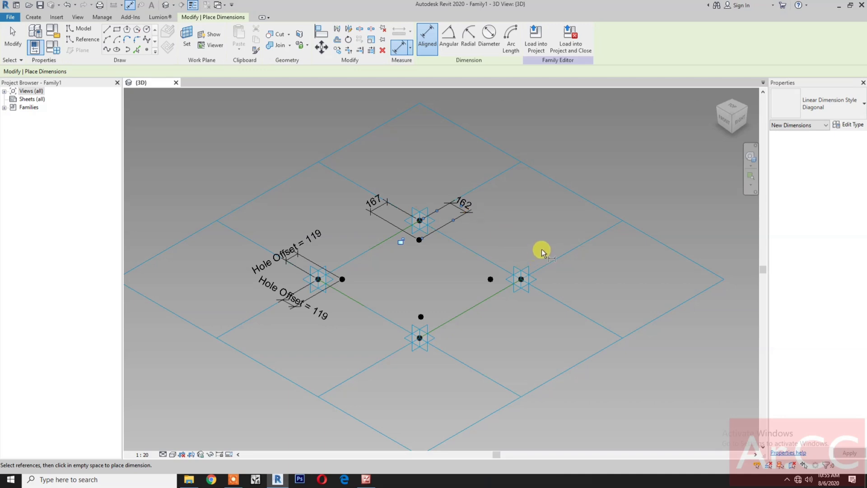
Dimension the right hole point's two offsets, both reading 151.
click(528, 271)
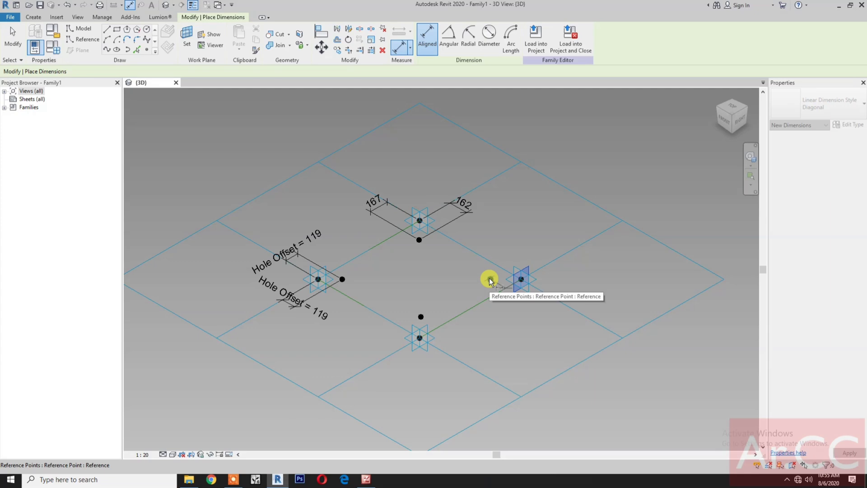
click(490, 279)
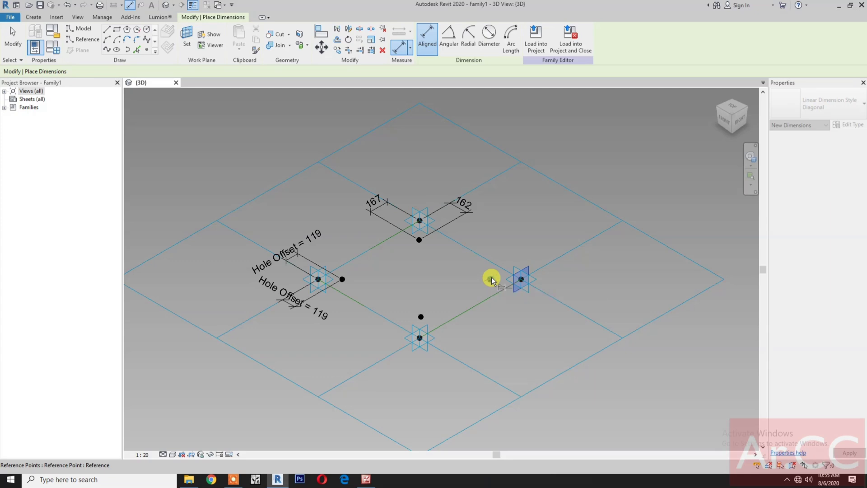
click(536, 254)
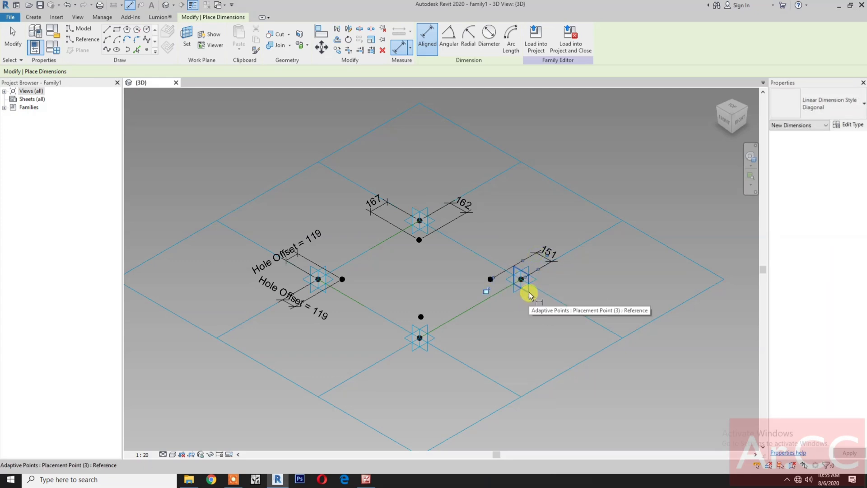
click(498, 288)
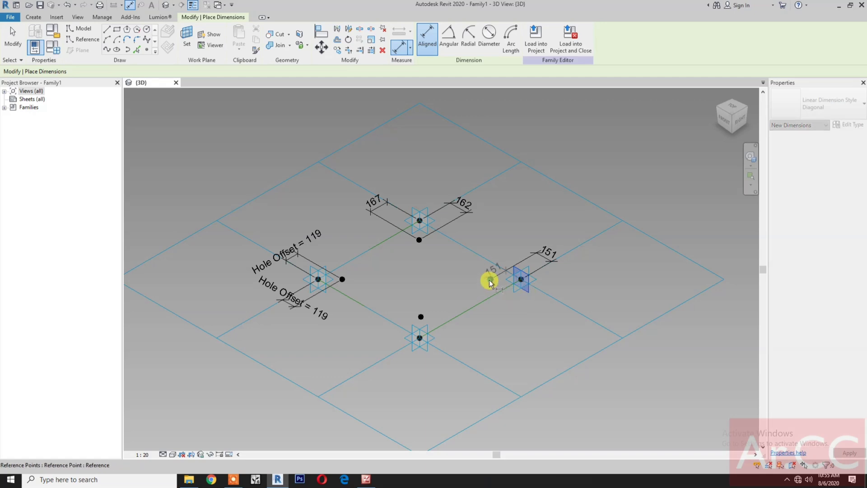
click(490, 279)
click(528, 313)
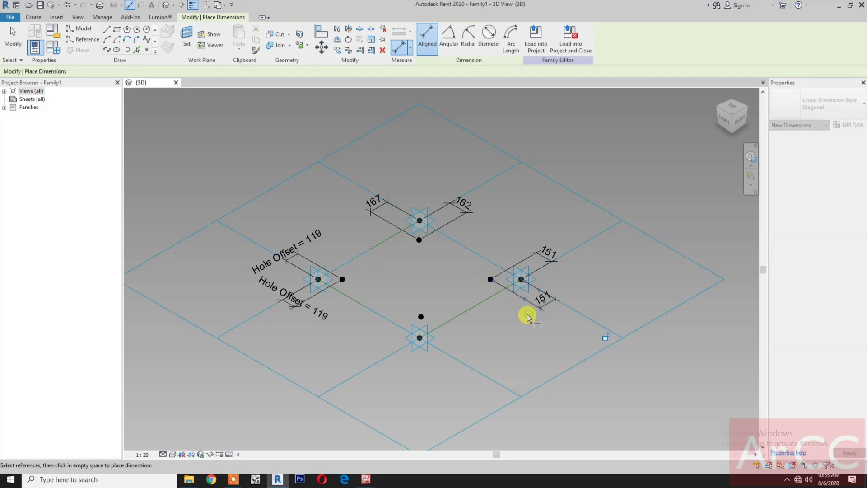
Dimension the bottom hole point's offsets, reading 186 and 174.
click(430, 342)
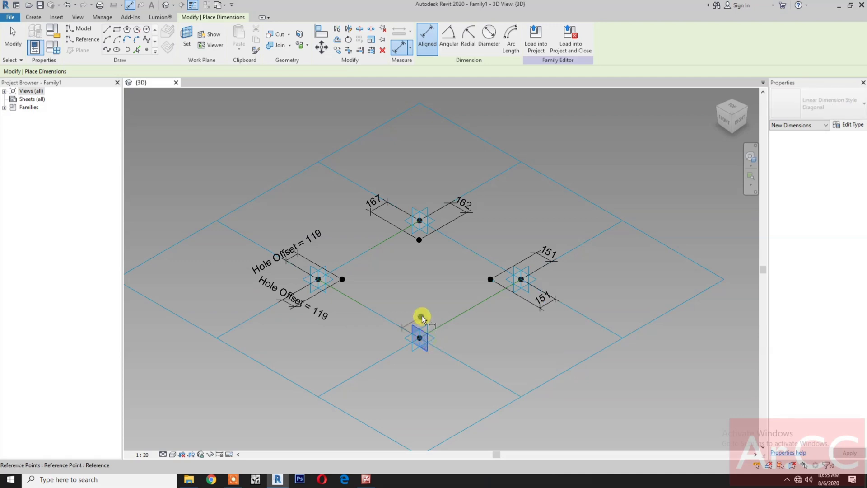
click(421, 317)
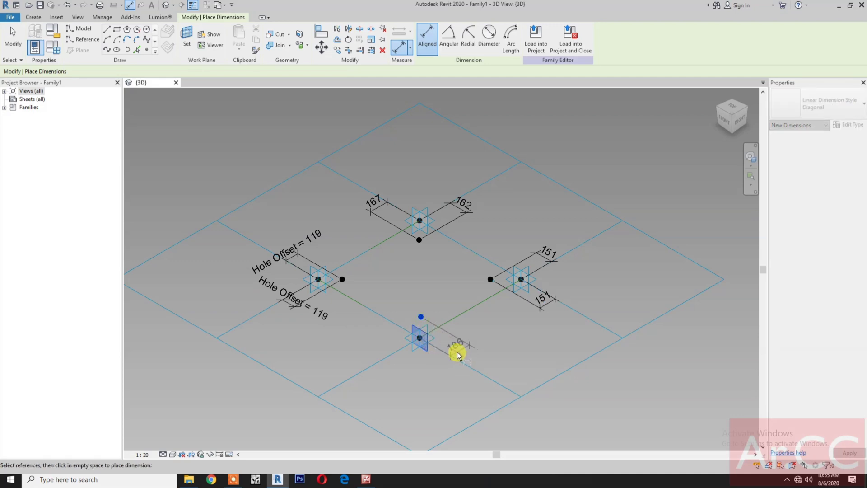
click(416, 354)
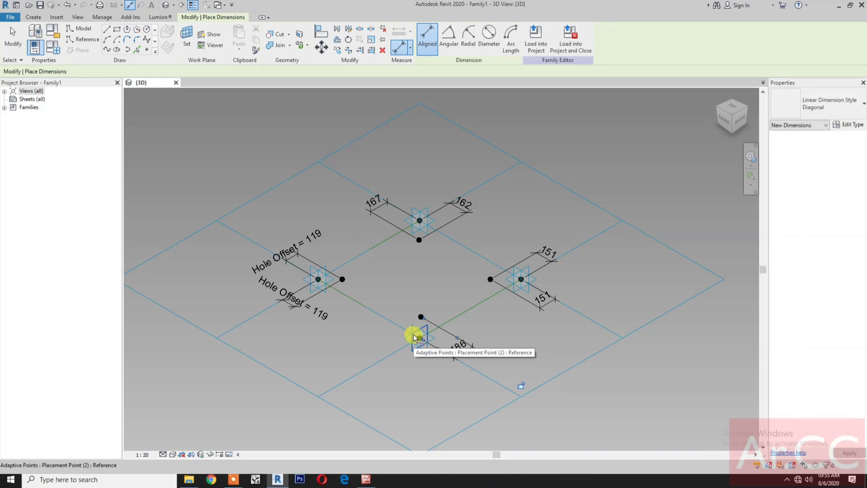
click(414, 338)
click(419, 317)
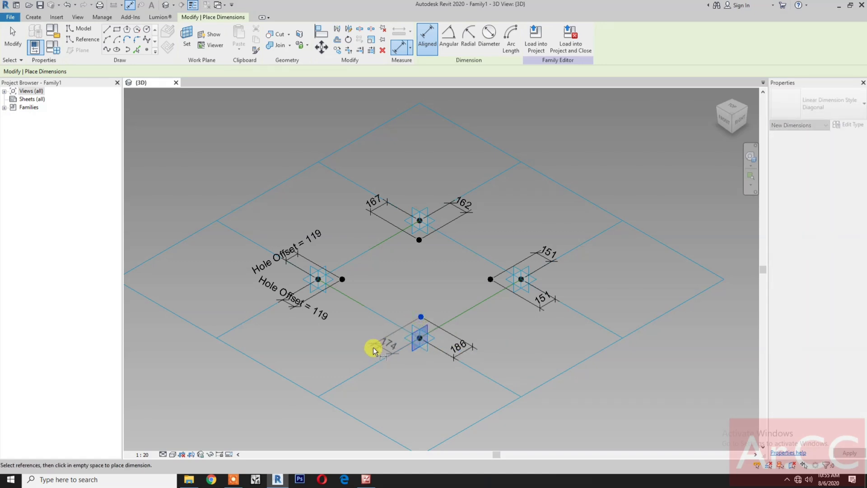
click(372, 350)
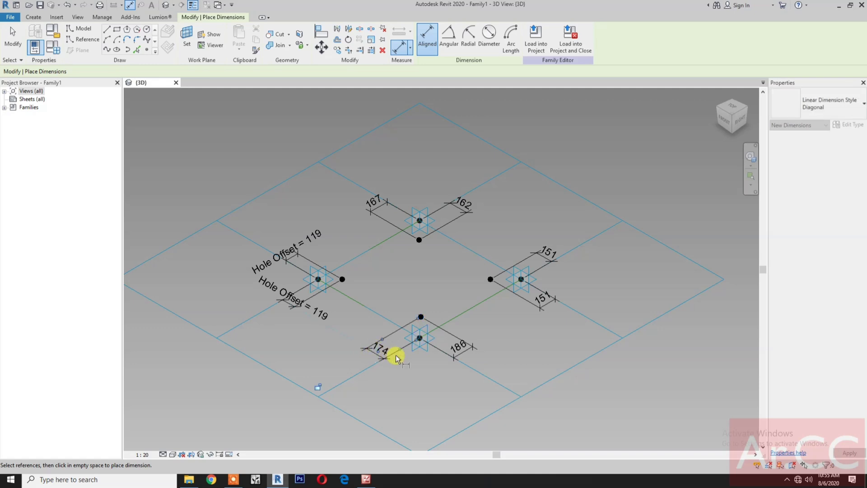
key(Escape)
Label the 174, 151, 151, 162 and 167 dimensions with Hole Offset.
click(380, 349)
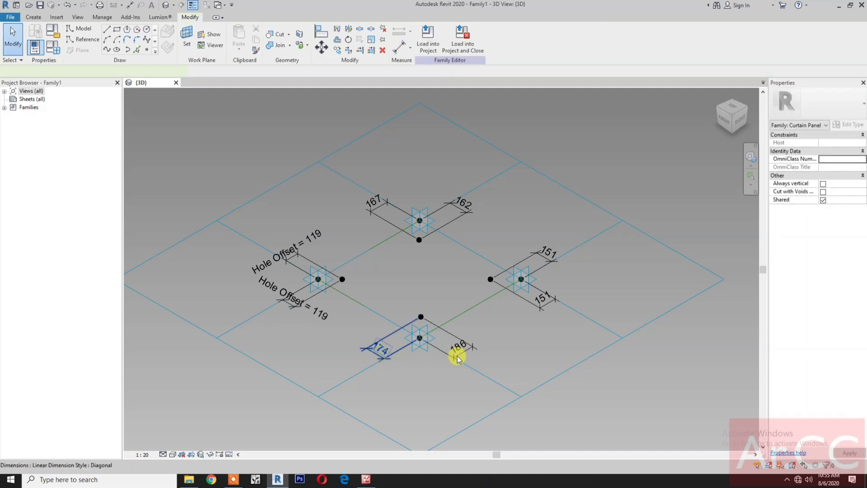
ctrl+click(547, 299)
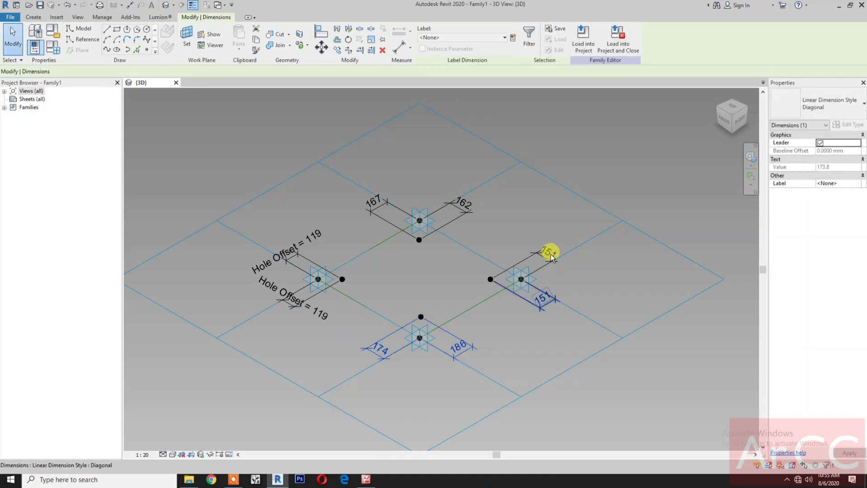
ctrl+click(550, 253)
ctrl+click(469, 205)
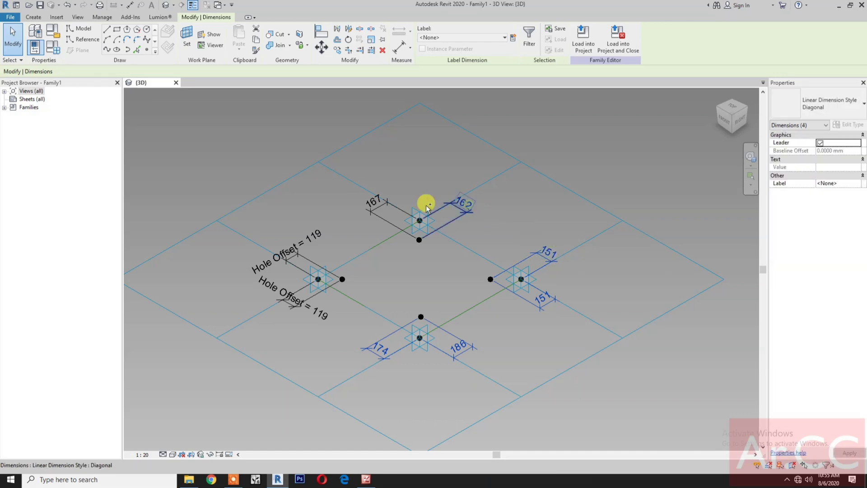
ctrl+click(376, 204)
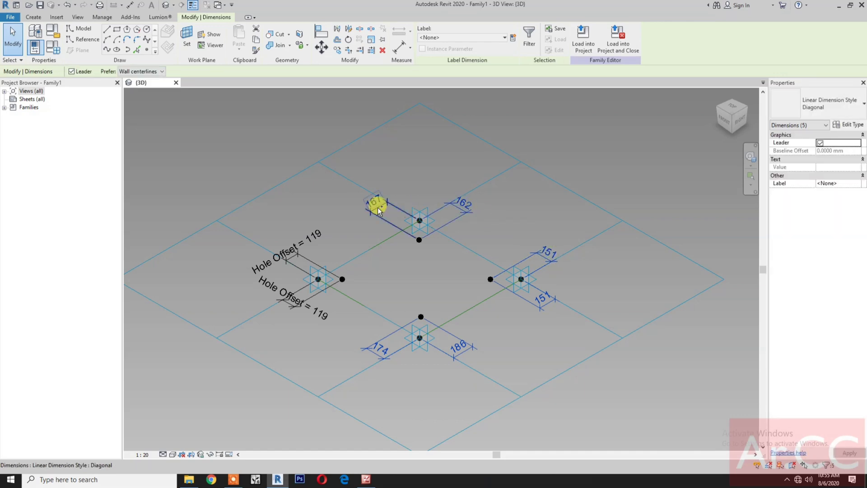
click(452, 37)
click(450, 68)
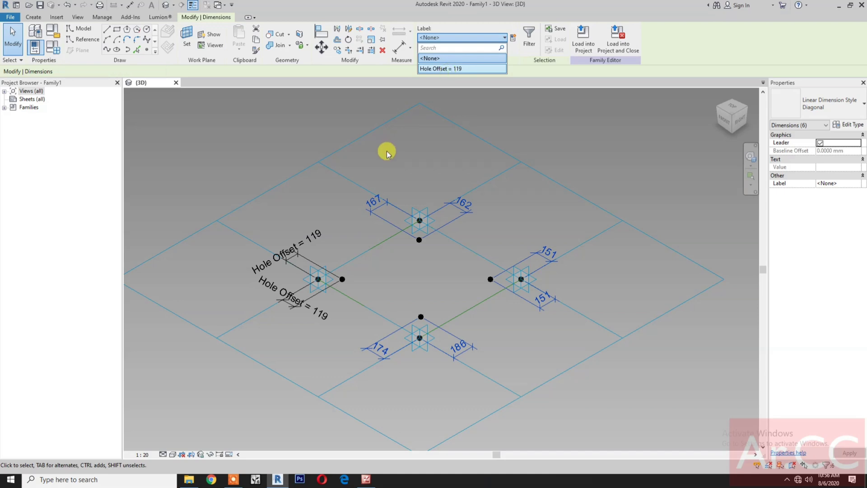
click(410, 277)
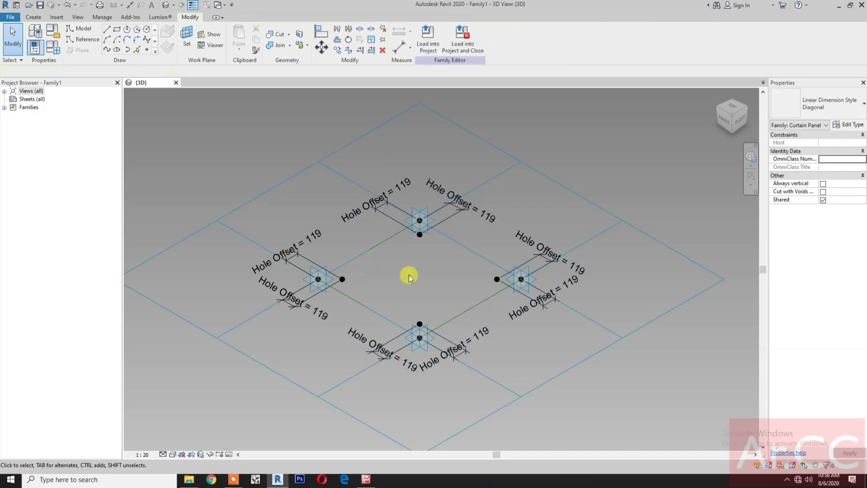
Change the view scale to 1:10.
click(144, 454)
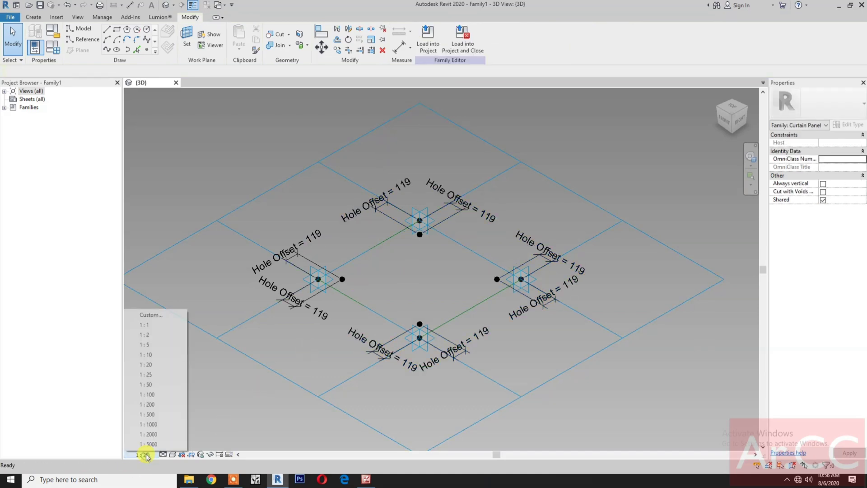
click(149, 355)
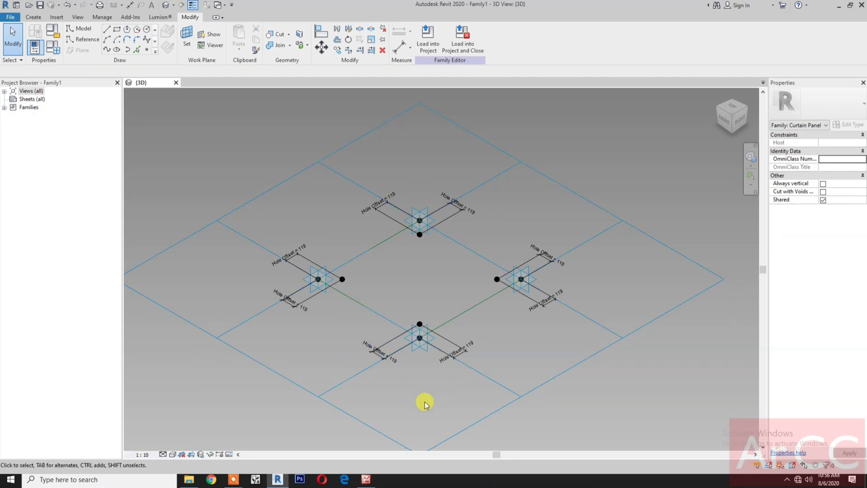
middle_drag(422, 402, 414, 407)
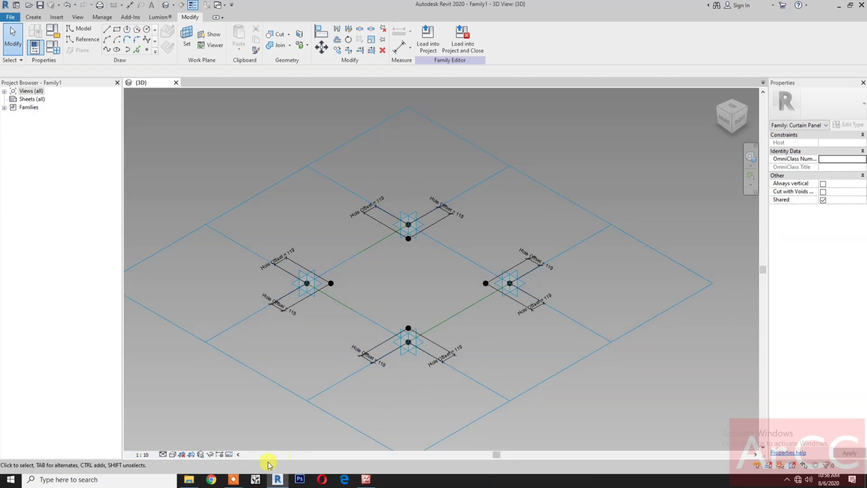
Open Adaptive 4 Point Circle.rfa from the work files' Profiles folder.
click(189, 481)
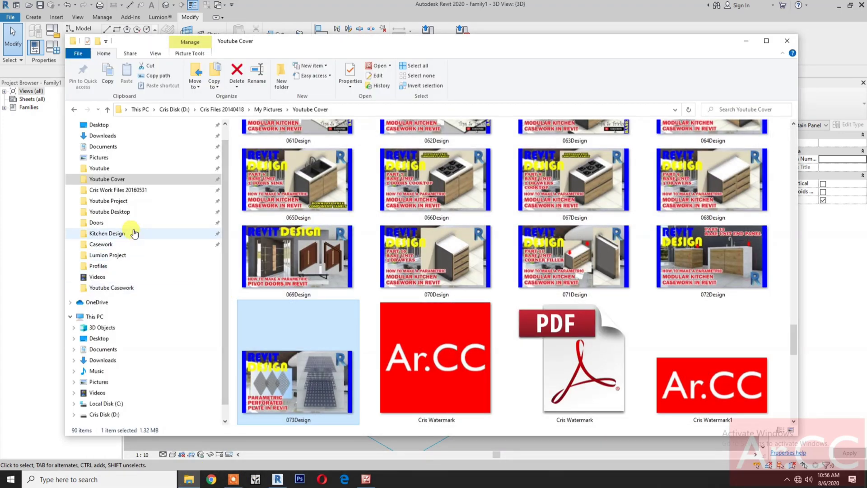
click(135, 193)
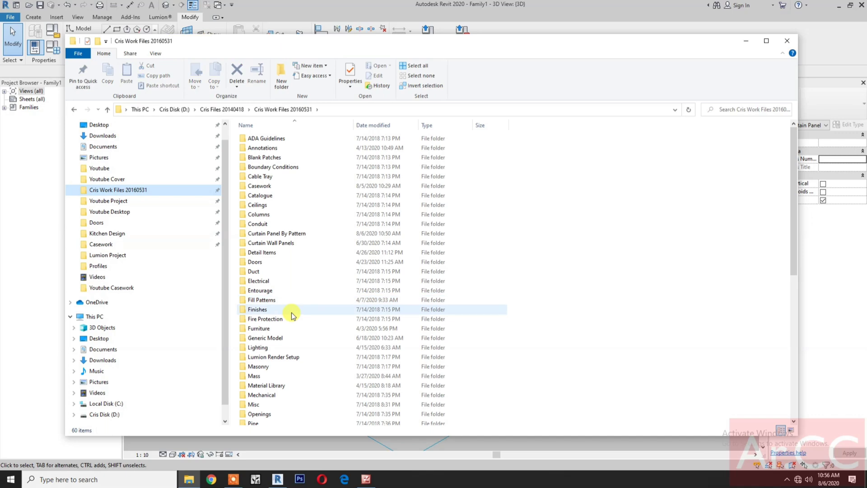
scroll(276, 397, down, 1)
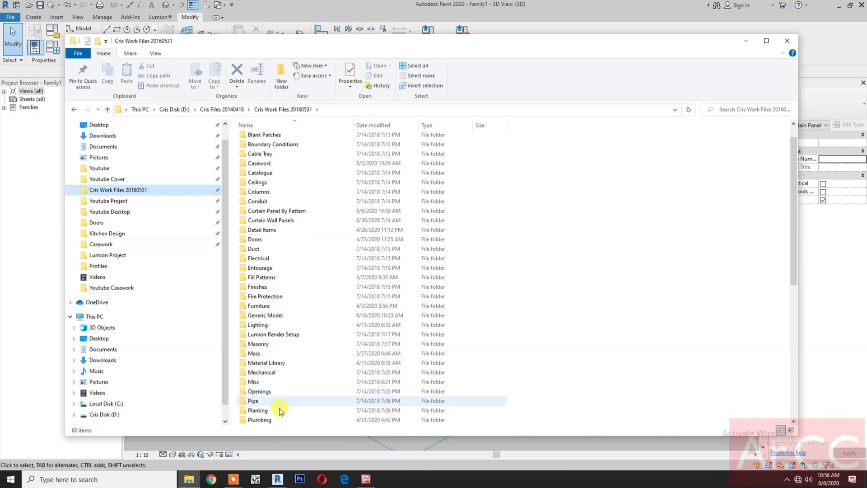
scroll(276, 401, down, 2)
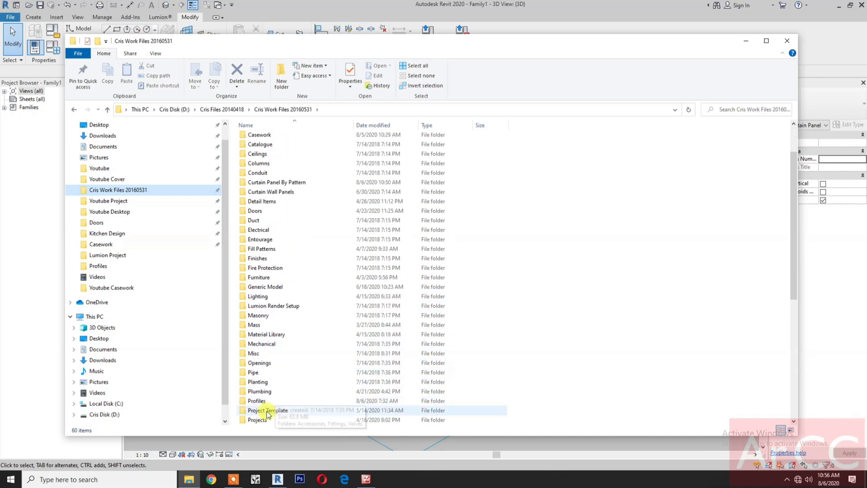
double_click(271, 404)
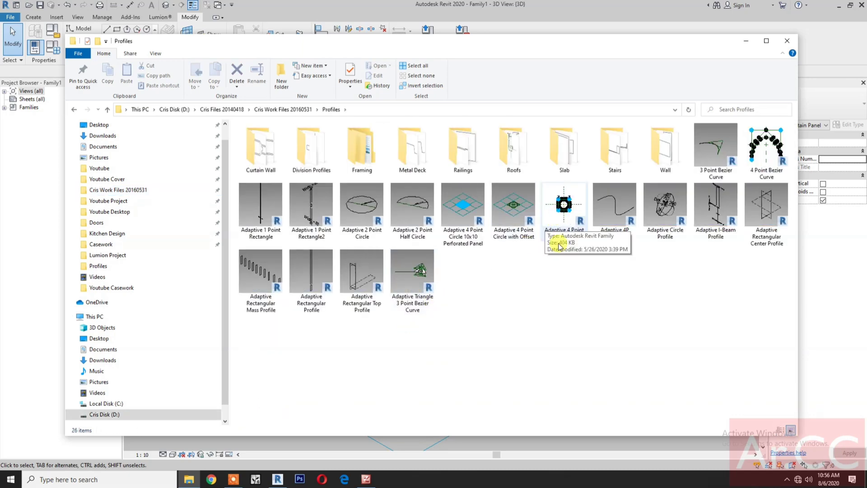
double_click(563, 207)
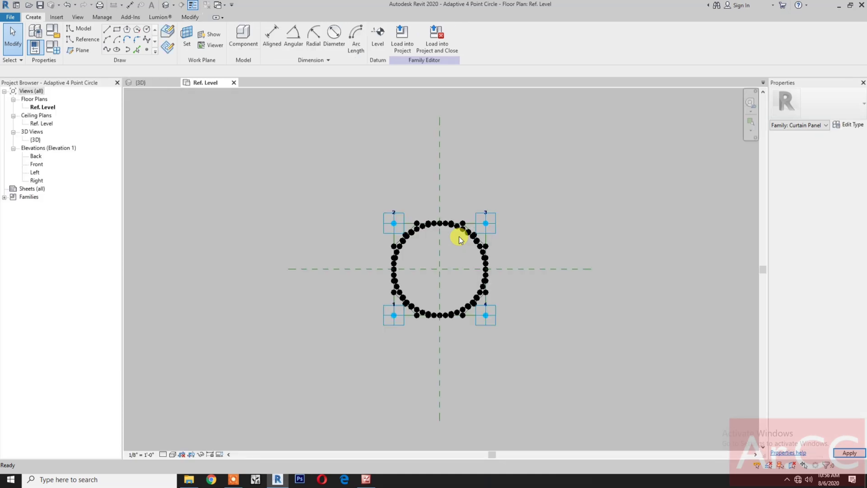
Load the Adaptive 4 Point Circle family into Family1 and close it.
scroll(463, 283, up, 4)
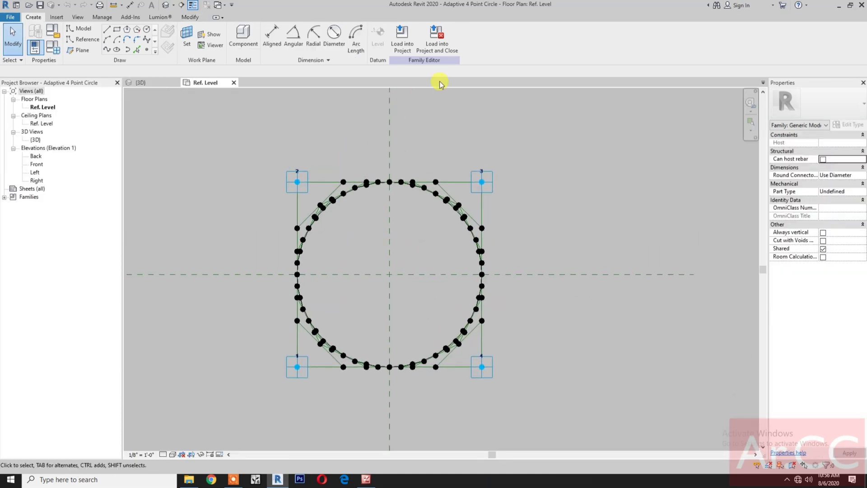
click(434, 48)
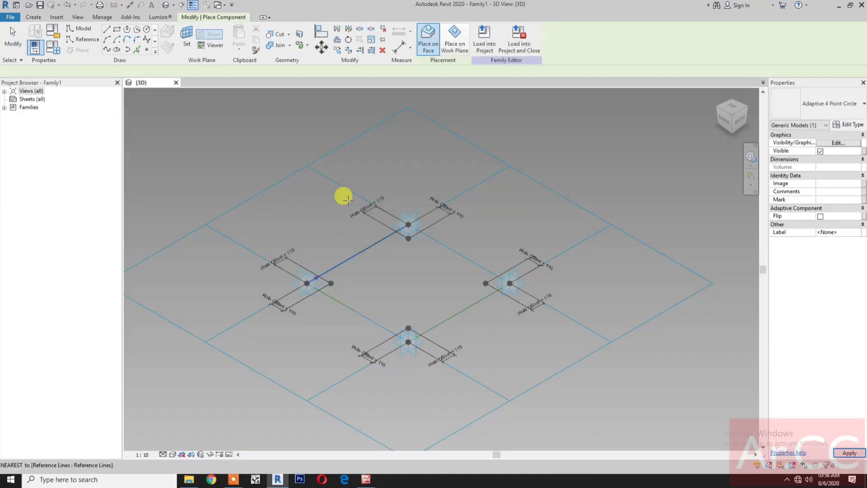
Place the Adaptive 4 Point Circle on the left, top, right and bottom hole reference points.
click(331, 283)
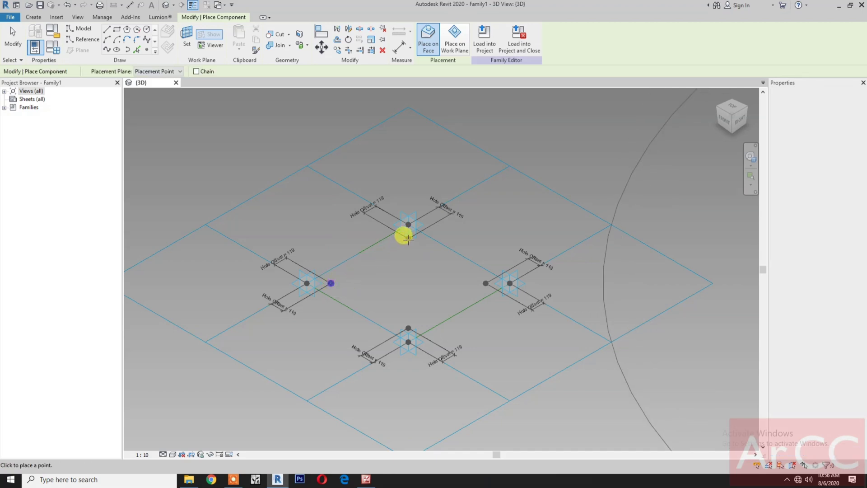
click(408, 240)
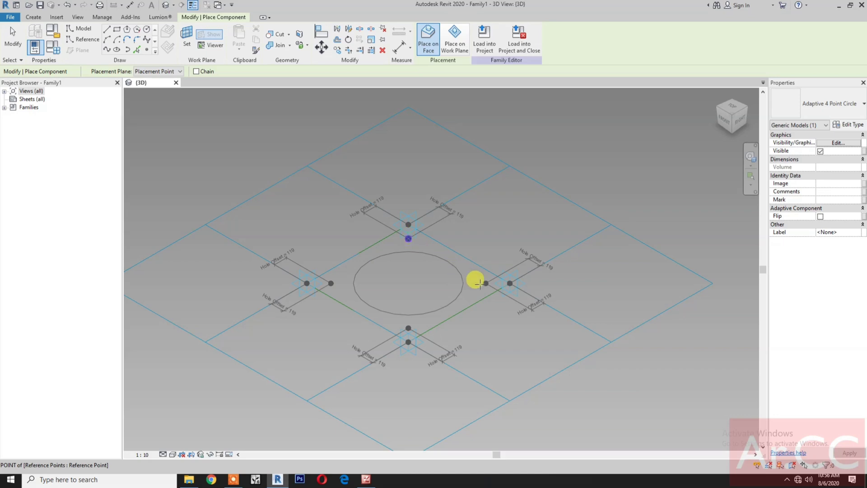
click(485, 283)
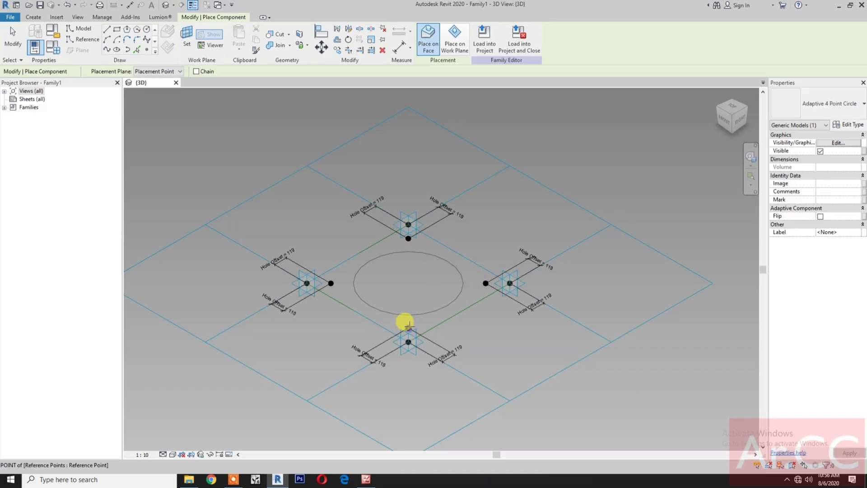
click(408, 326)
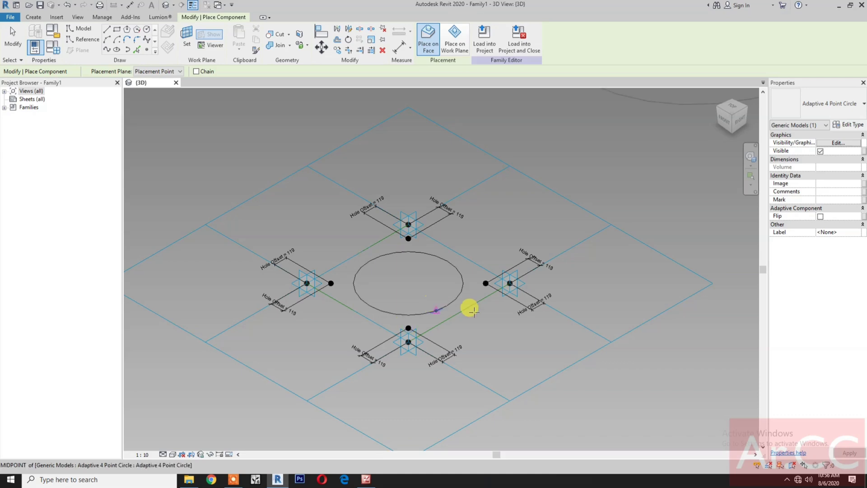
key(Escape)
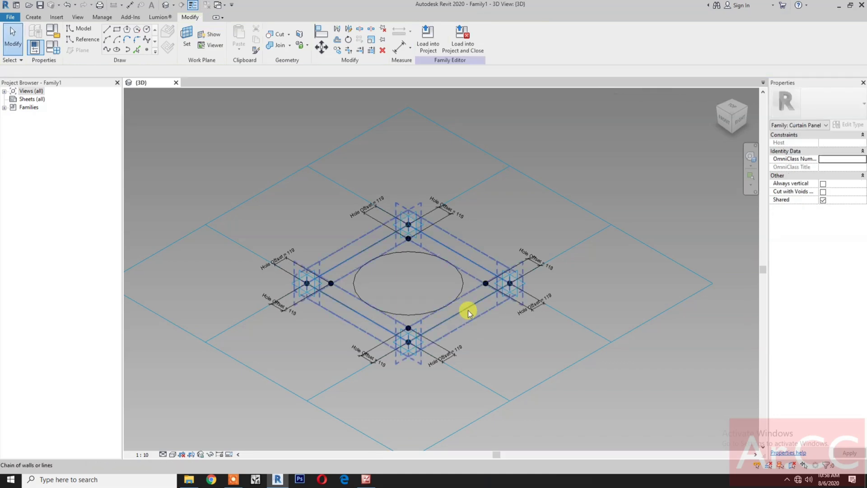
Build a solid box form from the chain of four reference lines around the circle.
click(468, 310)
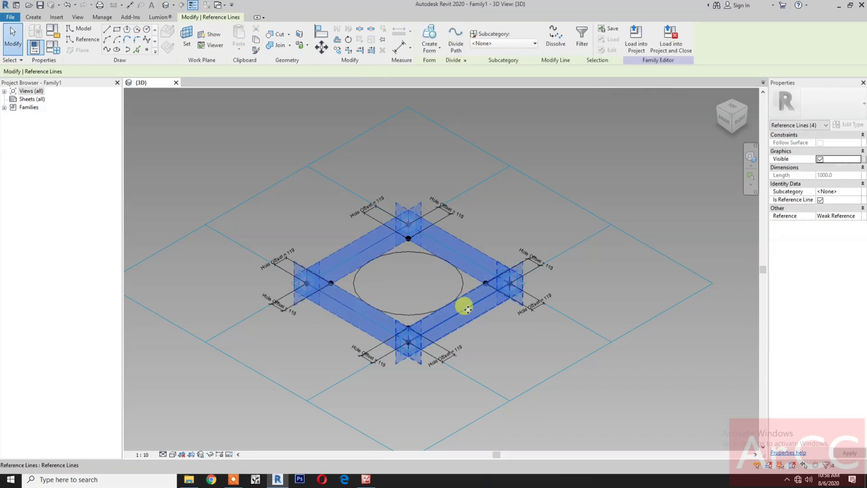
click(432, 34)
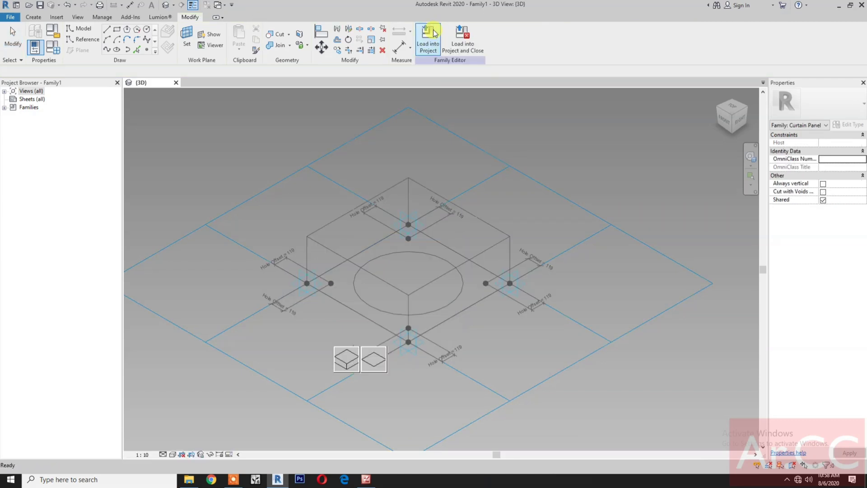
click(351, 359)
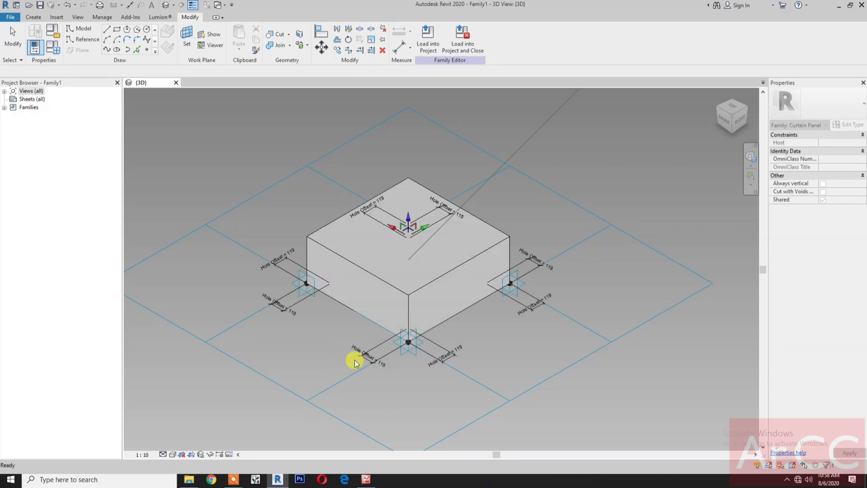
Associate the box form's Positive Offset with a new Panel Thickness parameter.
click(472, 259)
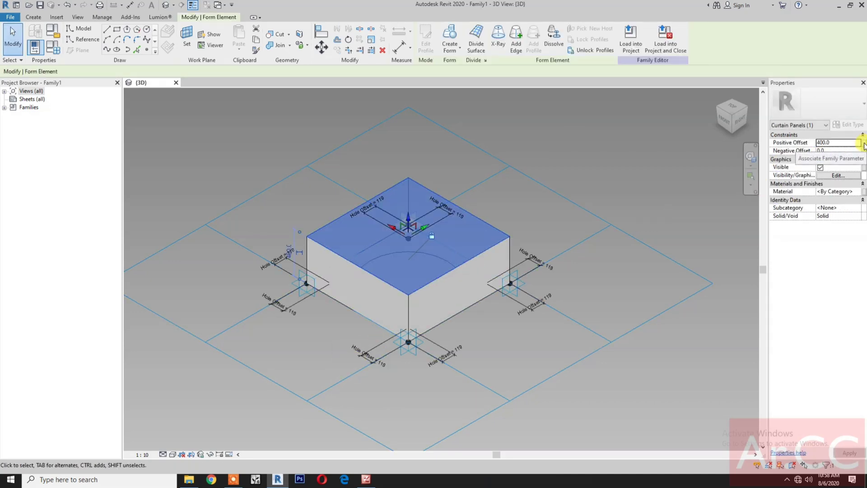
click(864, 143)
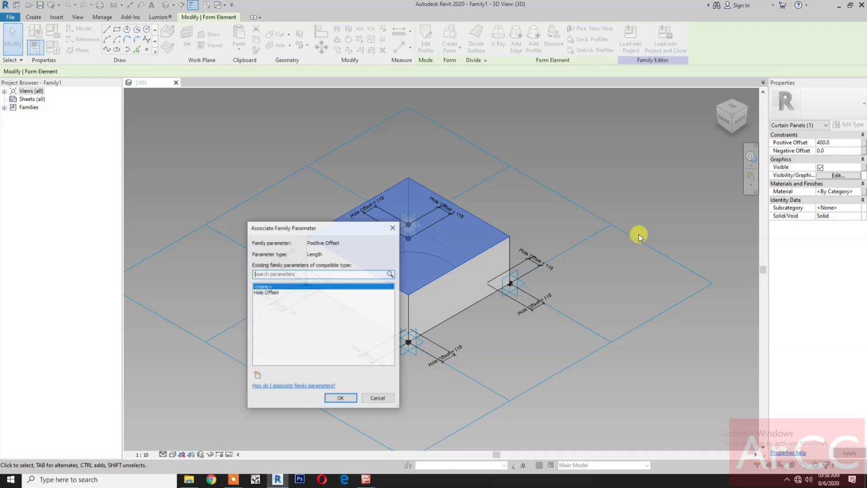
click(257, 376)
text(Panel Thickness)
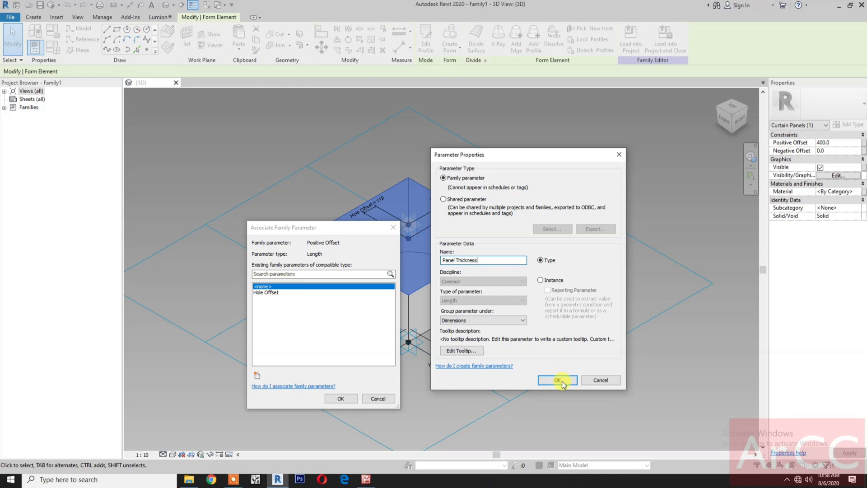
click(557, 379)
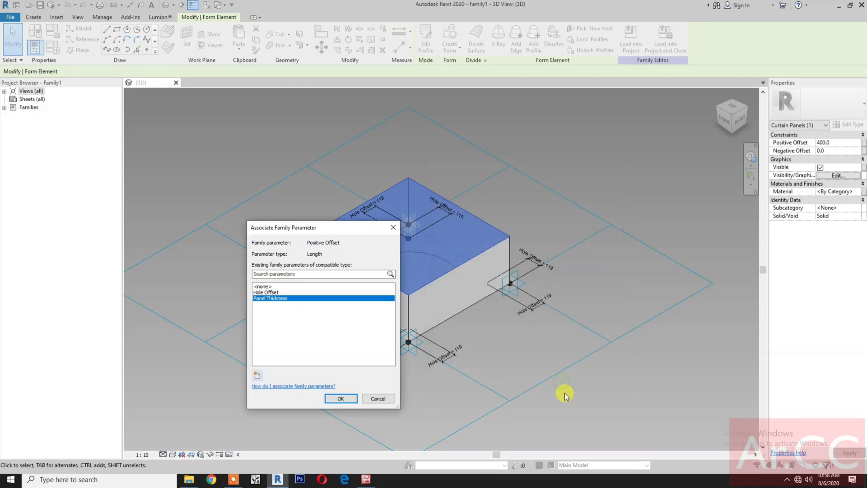
click(335, 399)
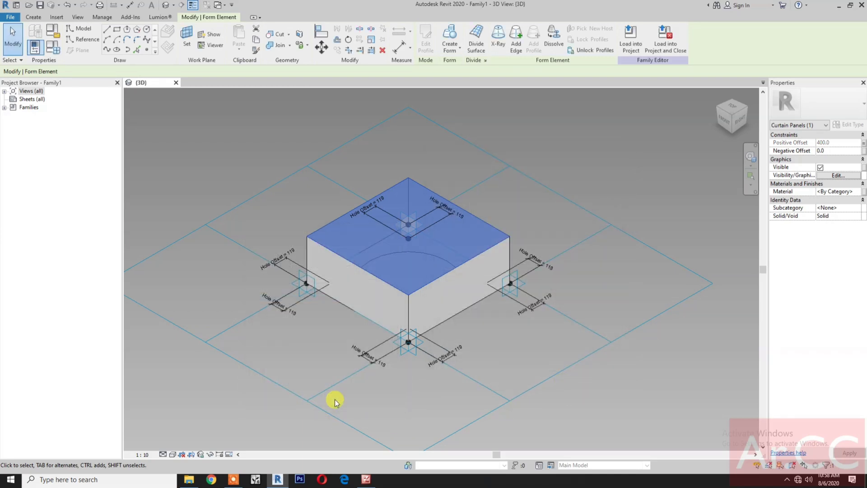
Set Panel Thickness to 50 in Family Types and apply it.
click(53, 47)
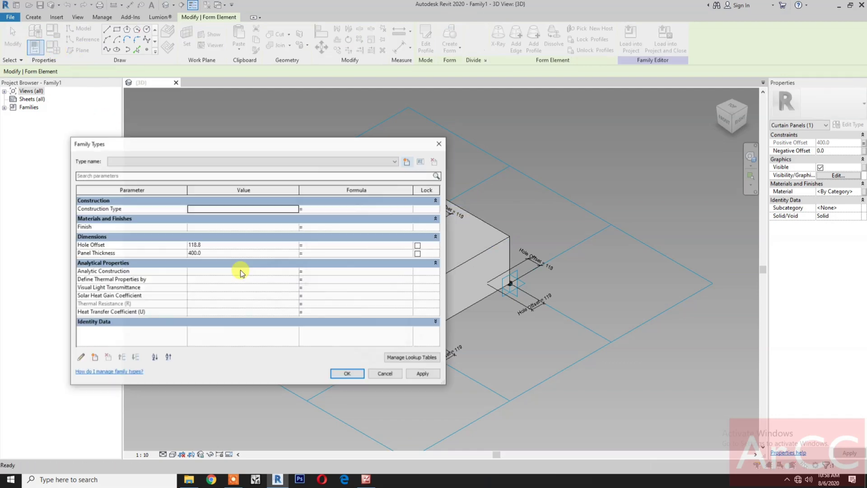
click(223, 253)
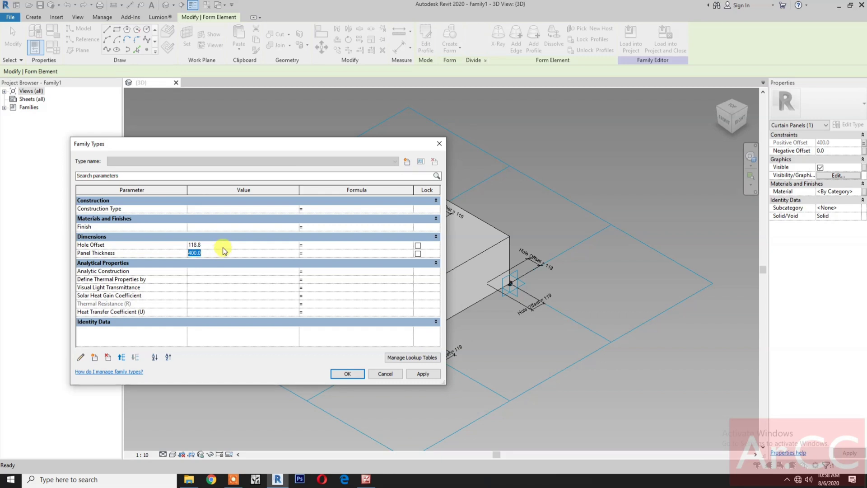
text(50)
click(420, 373)
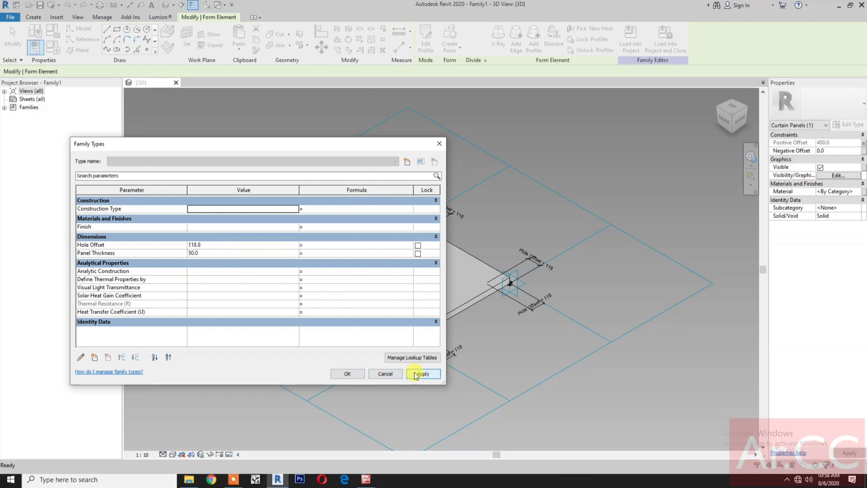
click(348, 375)
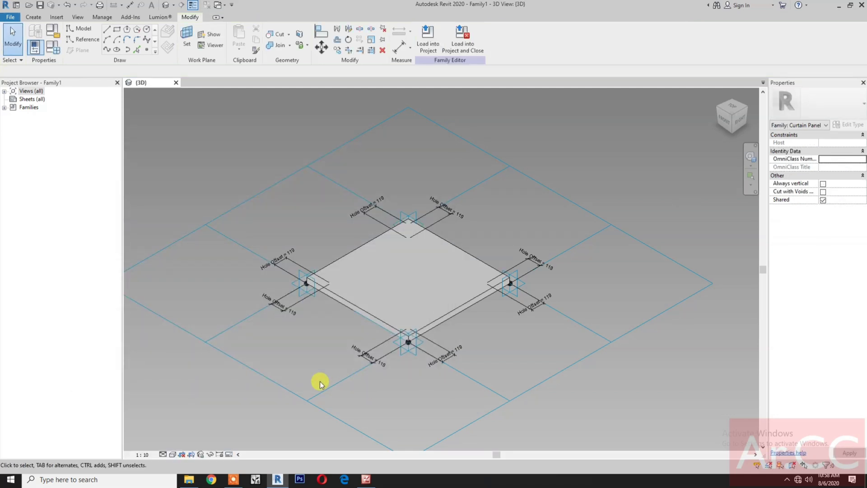
Switch to Wireframe and extrude the hole circle into a solid cylinder.
click(172, 454)
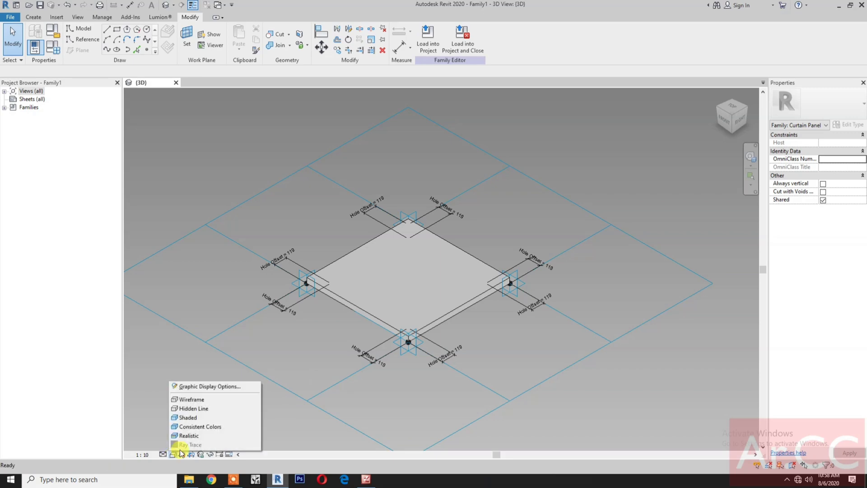
click(203, 400)
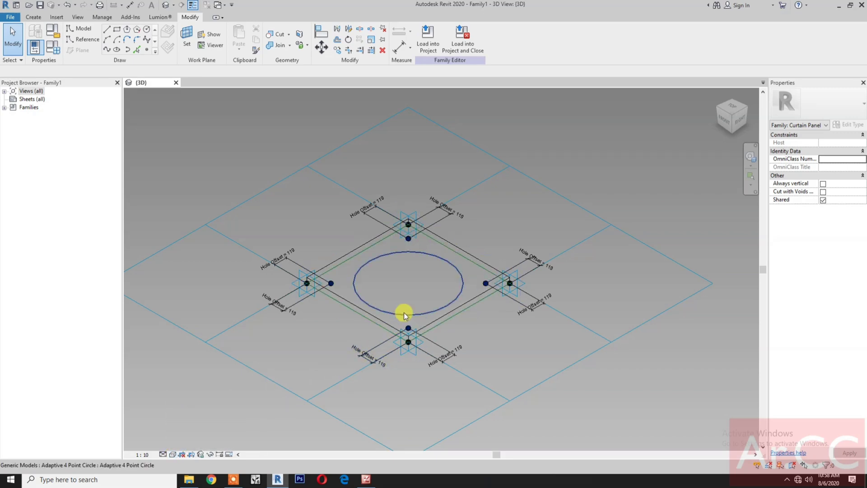
click(404, 313)
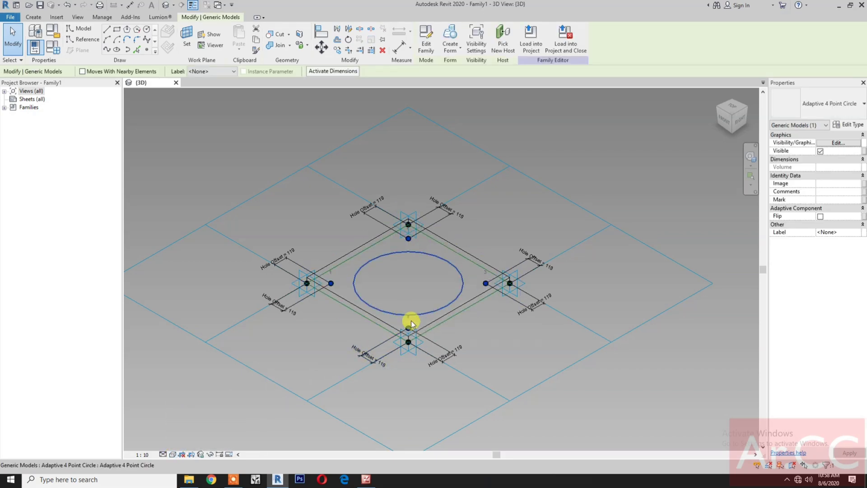
click(449, 36)
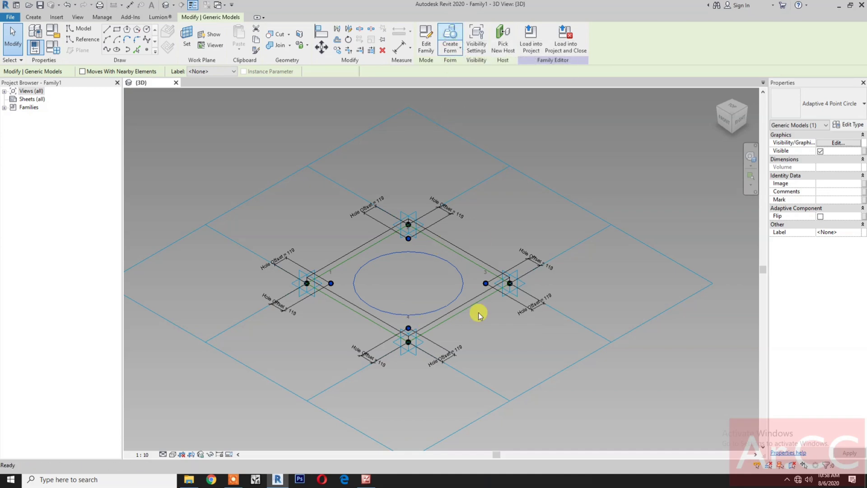
click(369, 347)
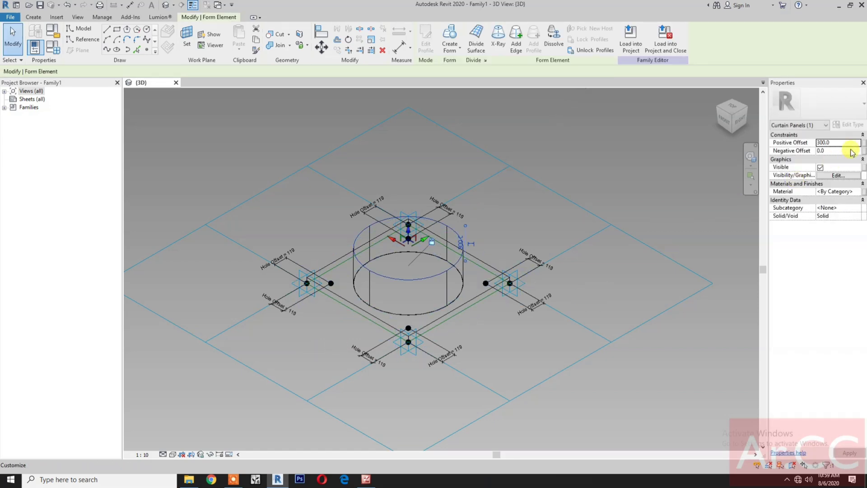
Associate the cylinder's Positive Offset with a new Void Thickness parameter.
click(864, 143)
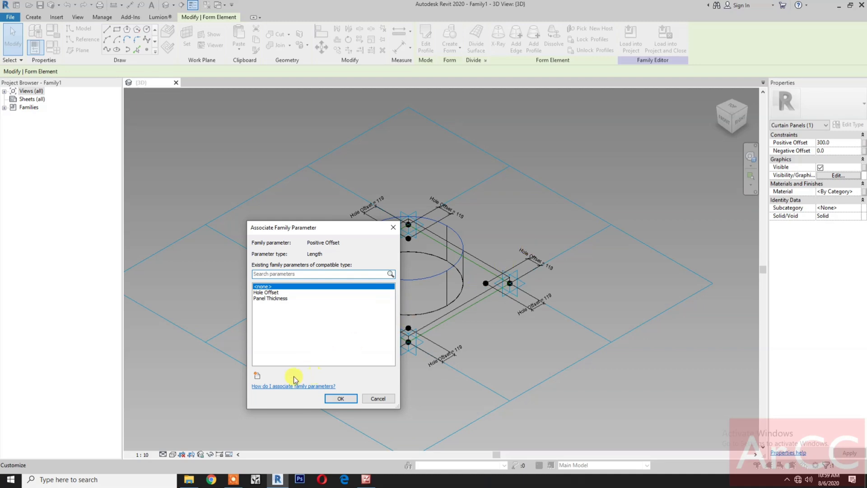
click(257, 375)
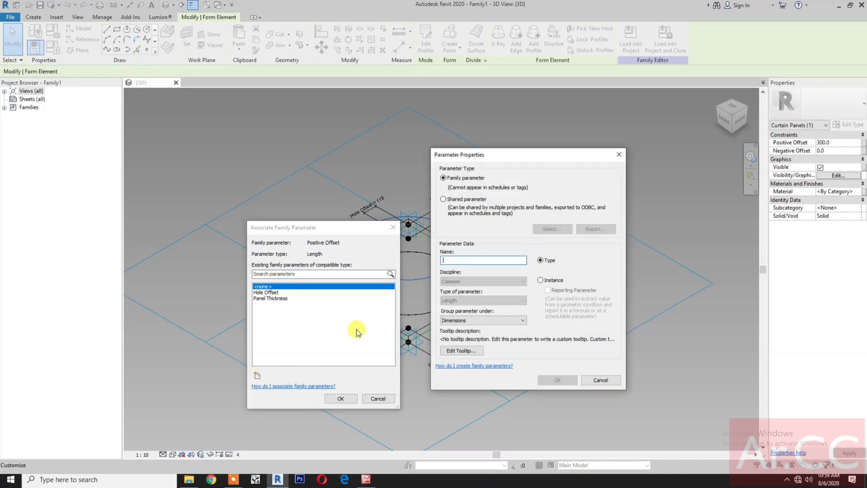
text(Void Thickne)
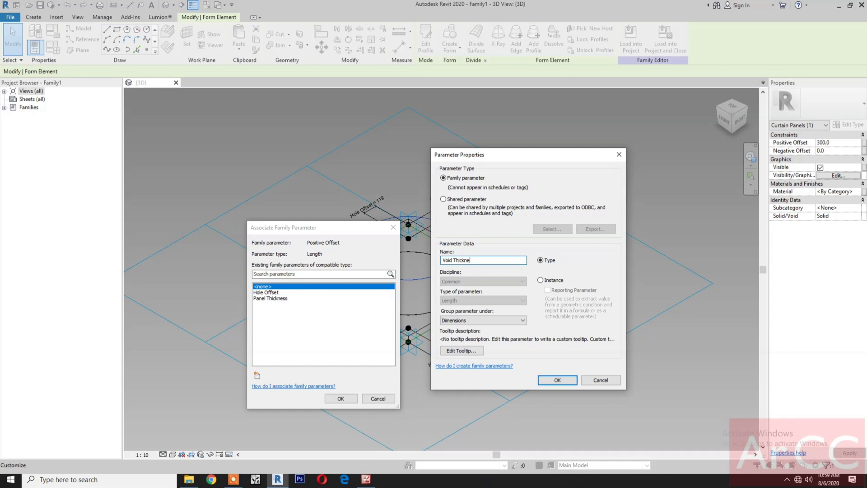
text(ss)
click(557, 380)
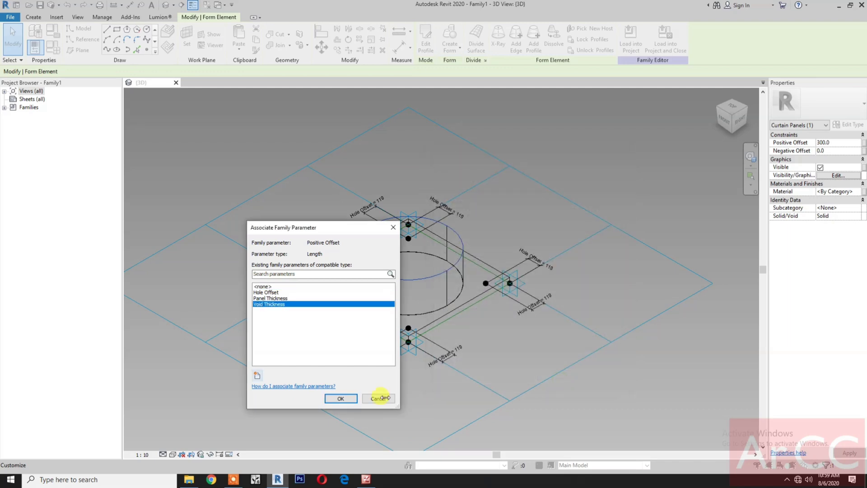
click(341, 399)
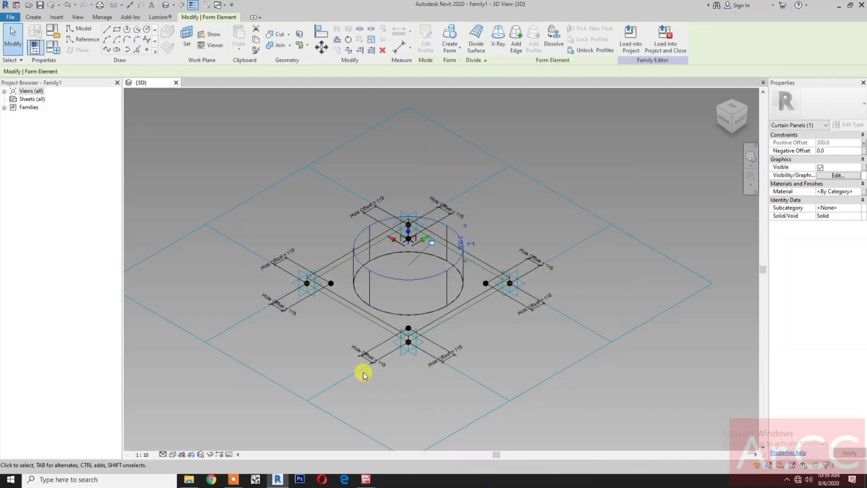
Give Void Thickness the formula Panel Thickness * 2, so the cylinder becomes 100 tall.
click(53, 46)
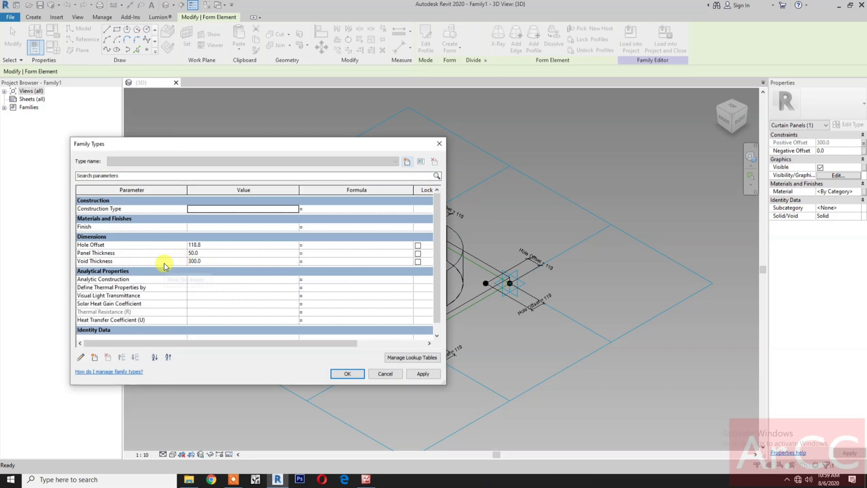
click(339, 262)
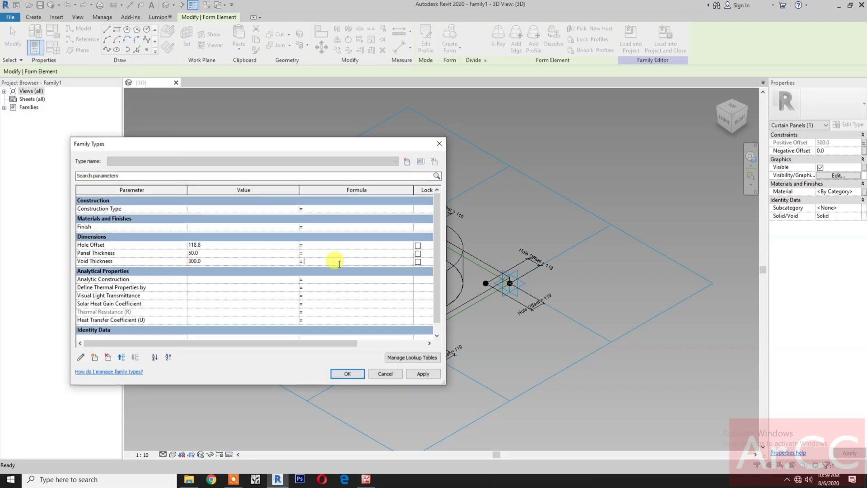
text(Panel Thickness)
text(* 2)
click(424, 374)
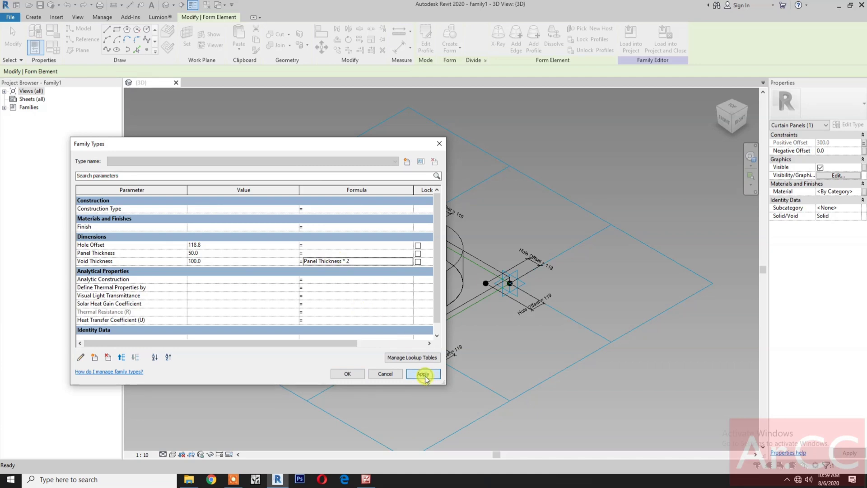
click(346, 374)
click(343, 375)
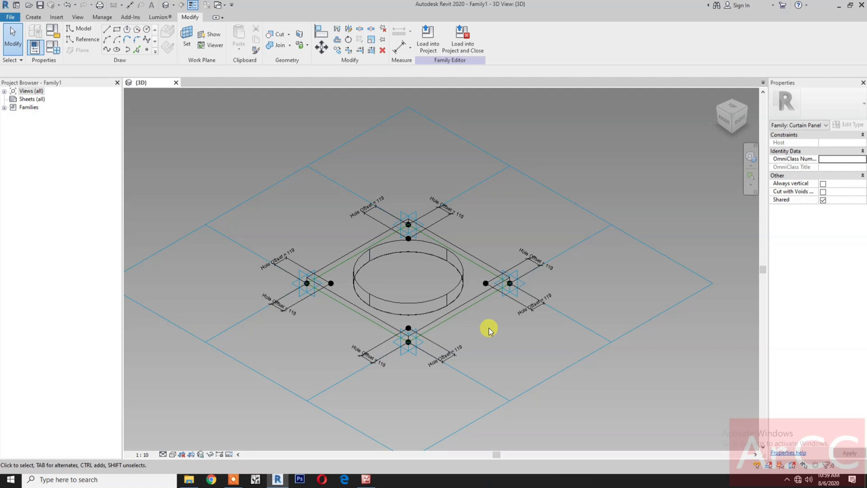
Switch to Hidden Line, make the cylinder form a void, and cut it through the panel.
click(173, 454)
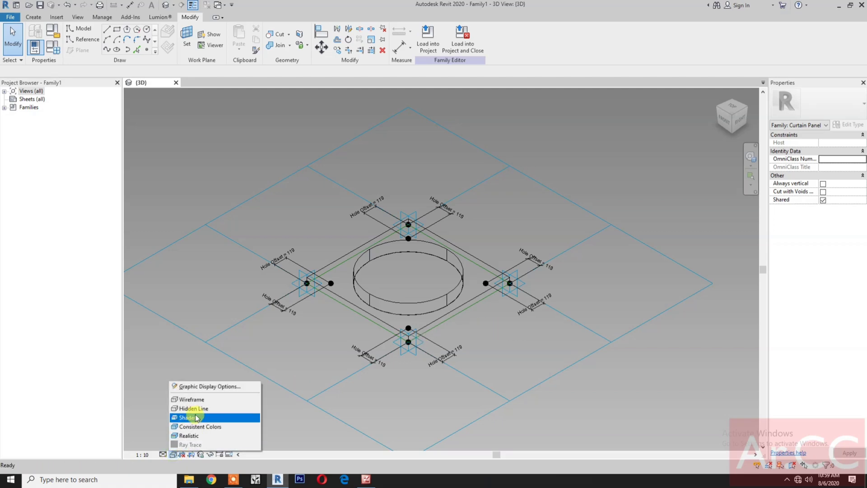
click(197, 410)
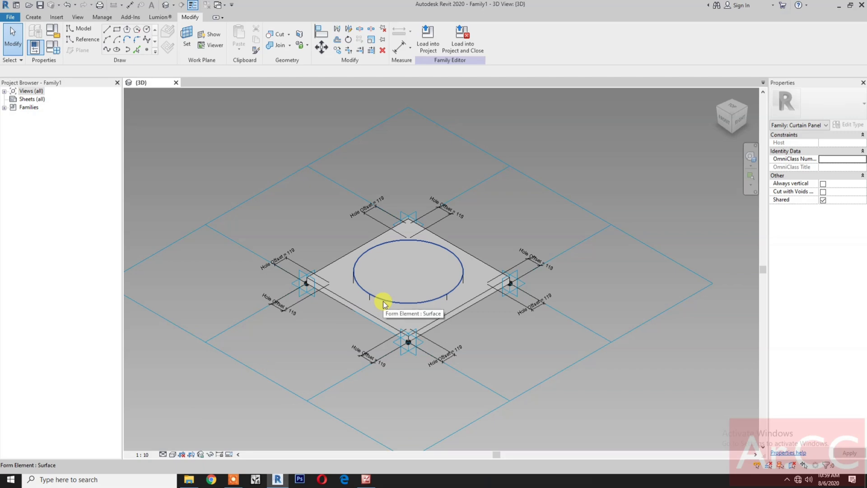
key(Tab)
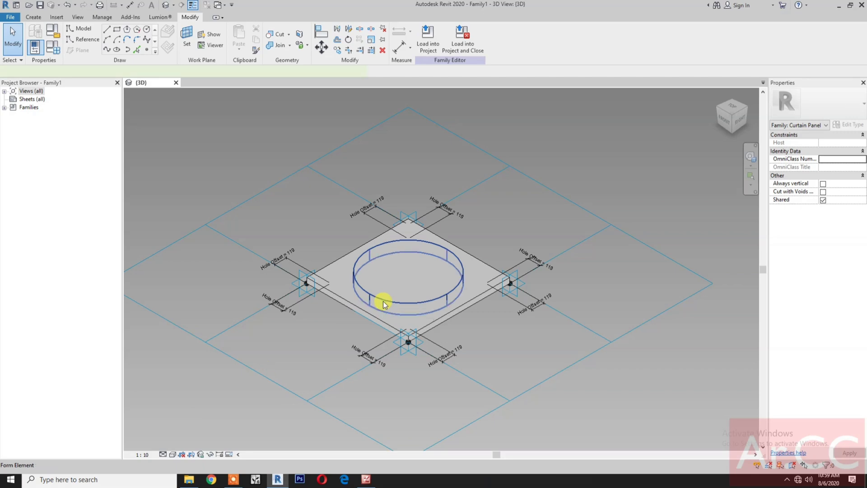
click(383, 301)
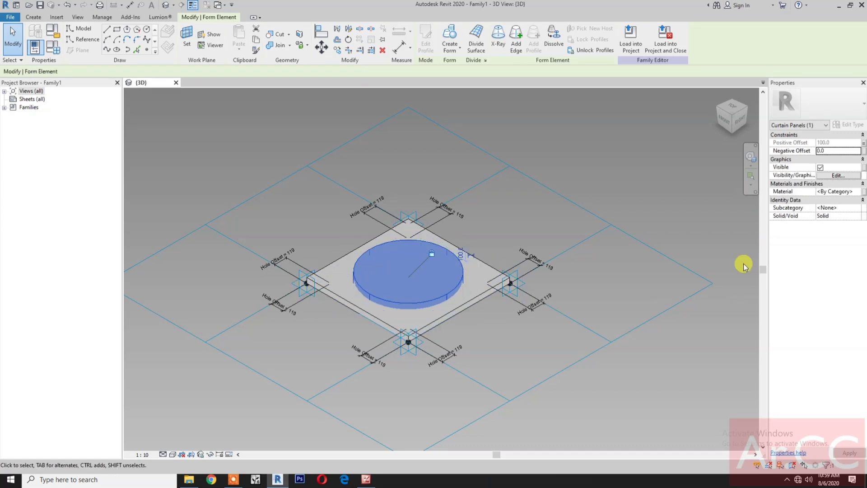
click(856, 217)
click(820, 232)
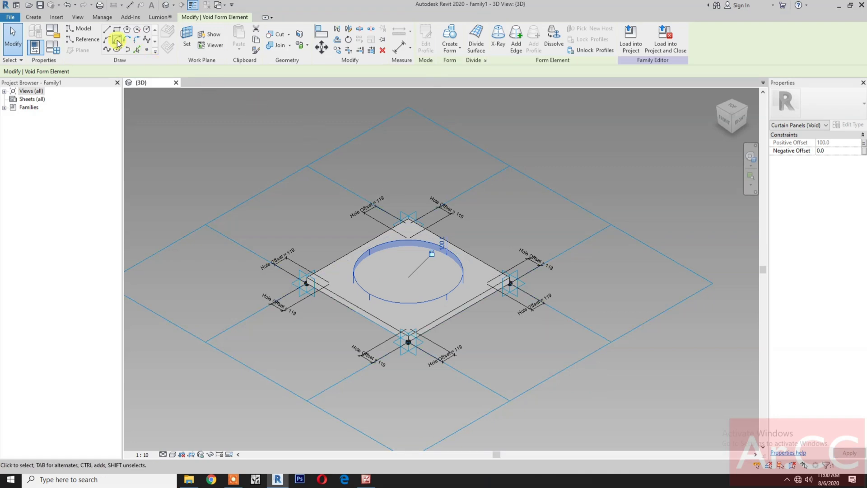
click(276, 33)
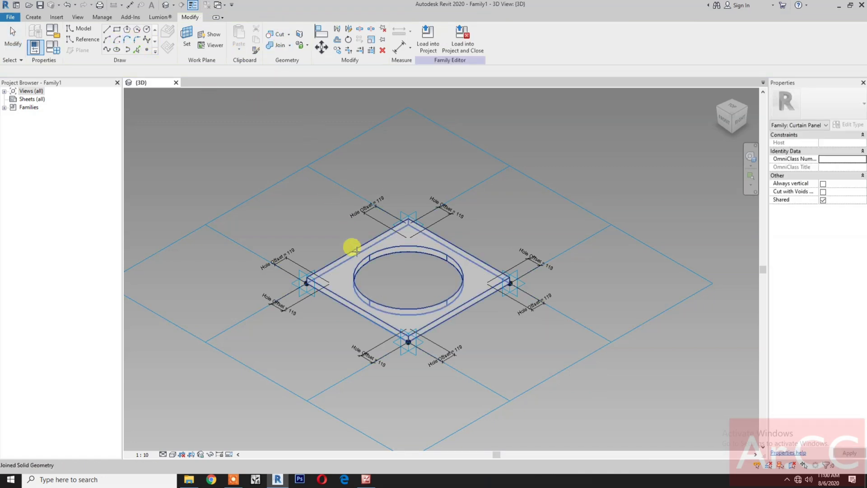
key(Escape)
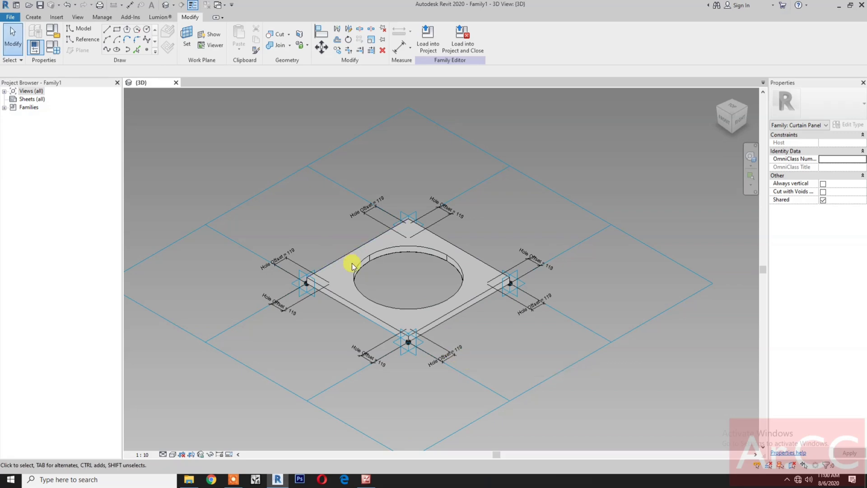
Associate the holed panel's Material with a new Panel Finish parameter.
click(354, 269)
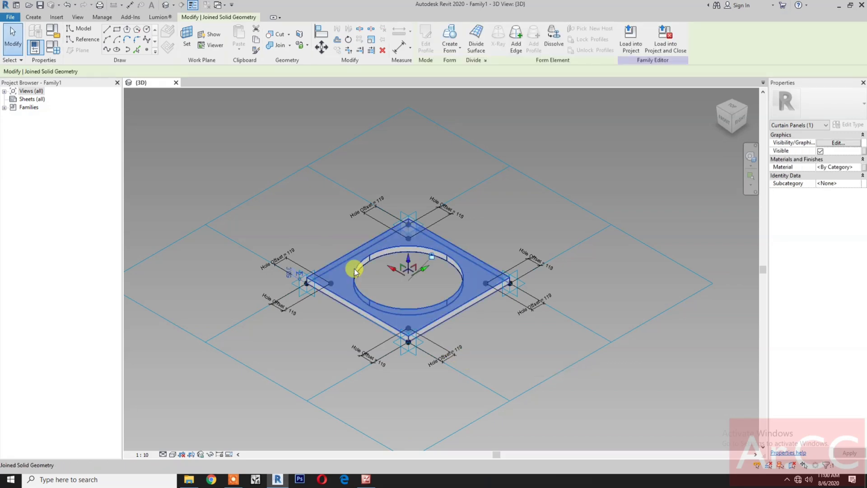
click(355, 268)
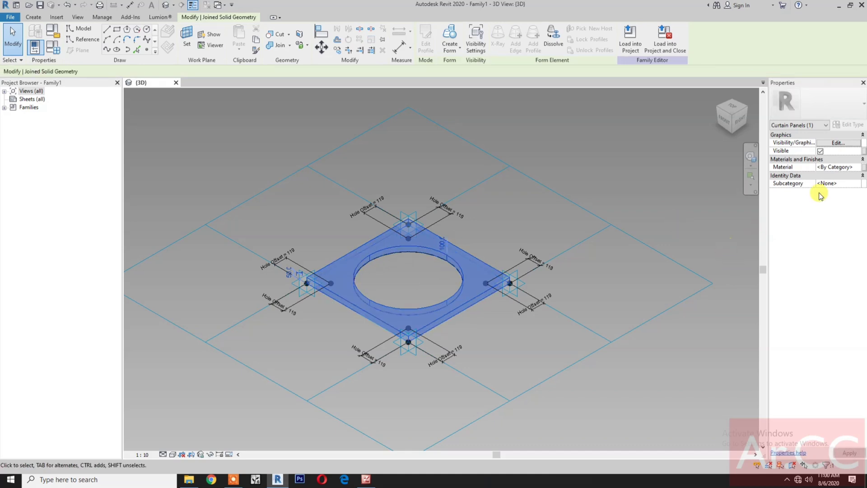
click(858, 166)
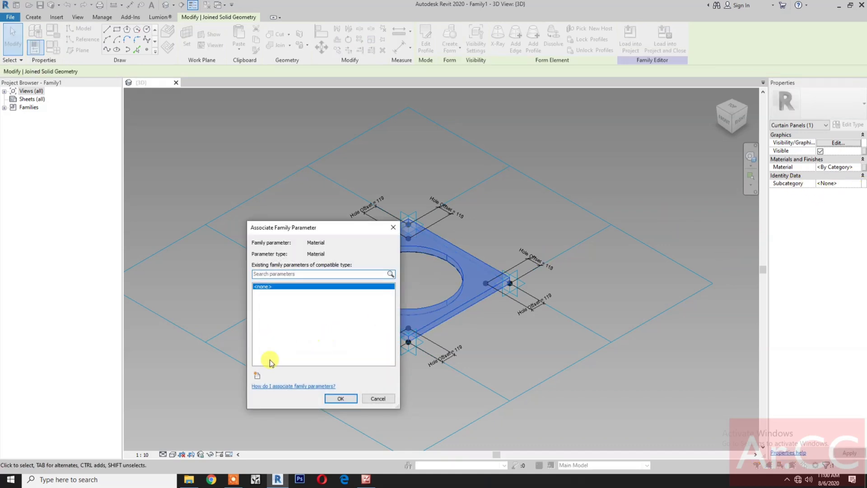
click(257, 375)
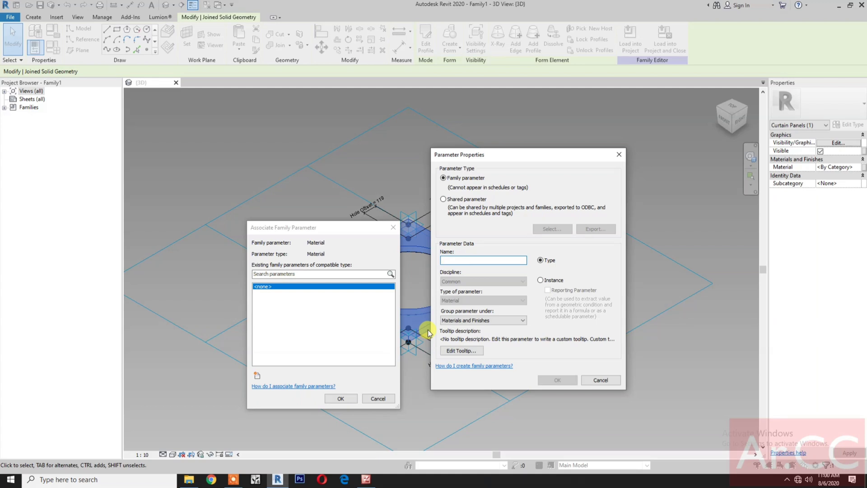
text(Panel Finish)
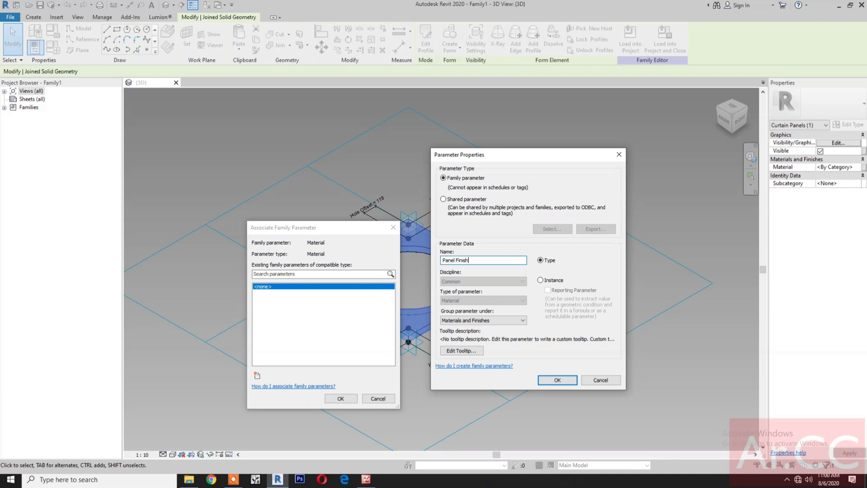
click(554, 386)
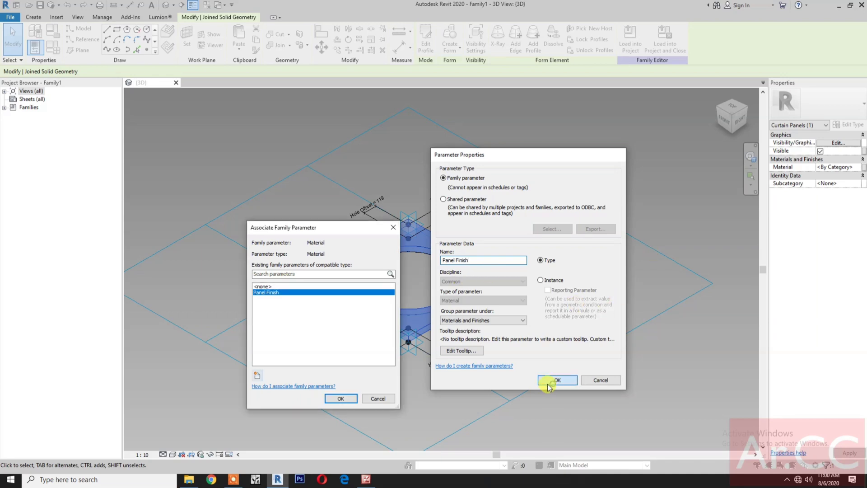
click(346, 399)
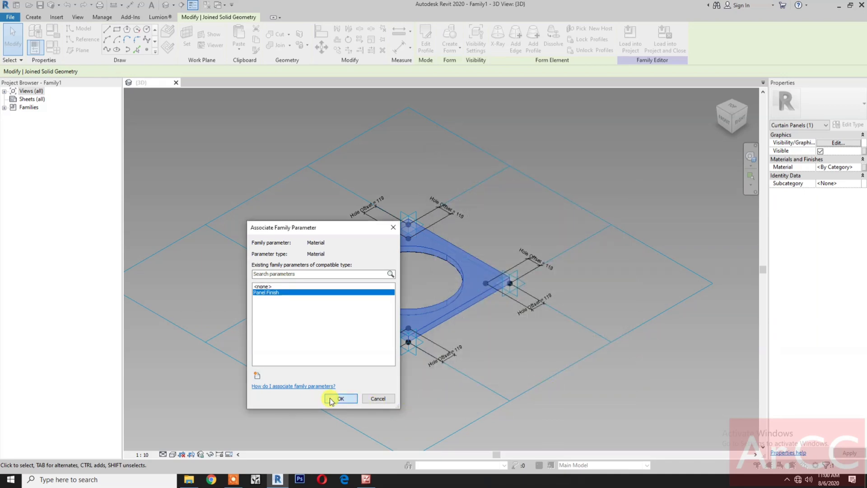
click(247, 413)
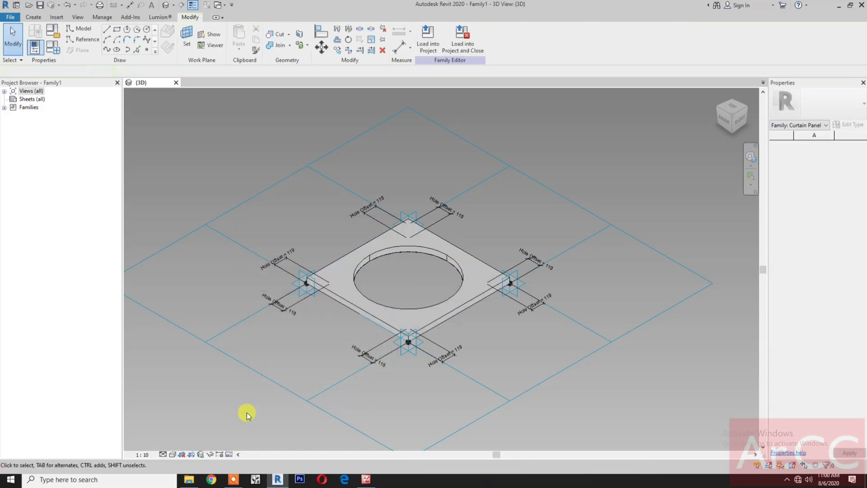
middle_drag(246, 413, 358, 391)
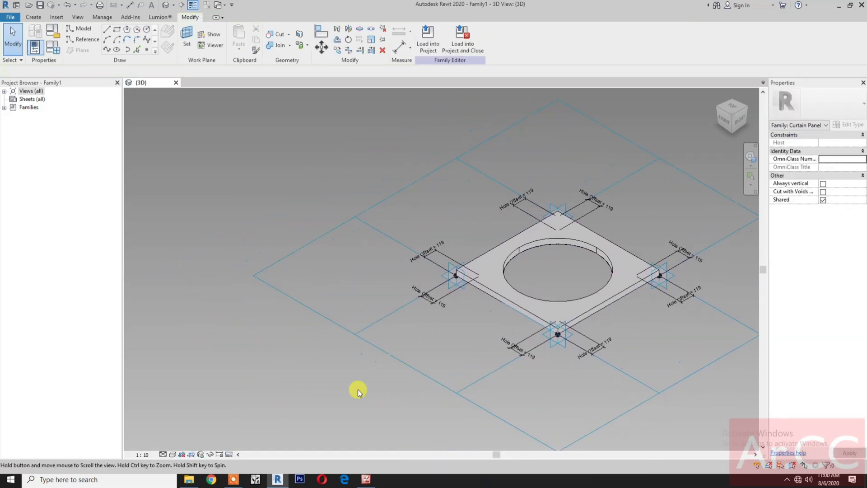
Try Hole Offset values of 100 and then 200 in Family Types.
click(53, 50)
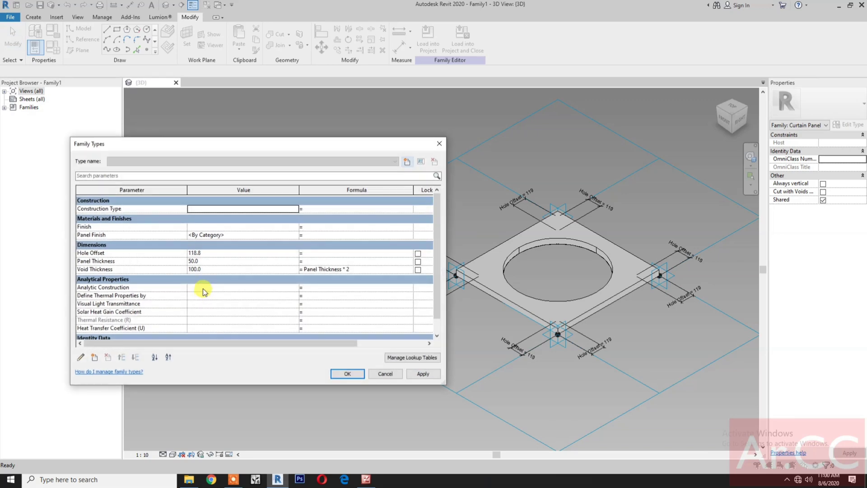
click(224, 252)
click(224, 252)
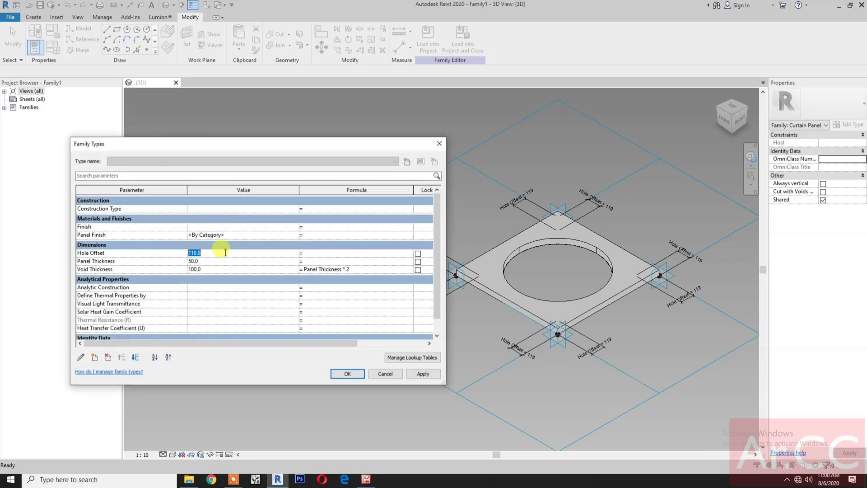
text(100)
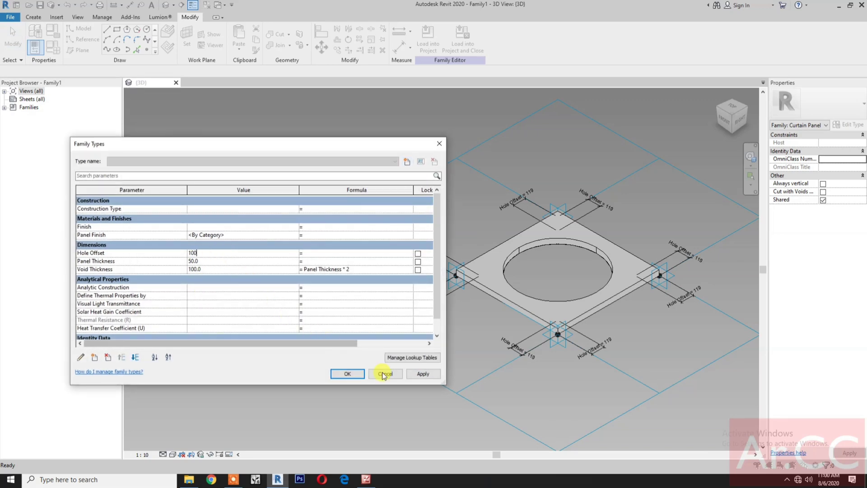
click(420, 374)
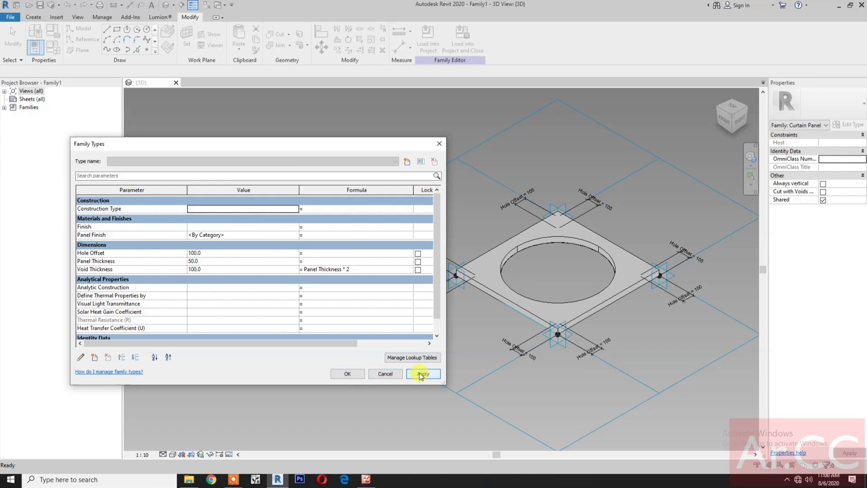
click(215, 252)
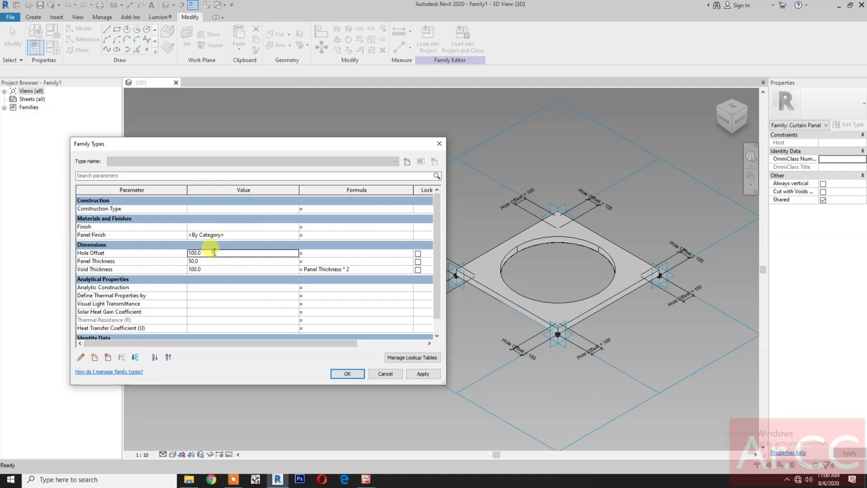
text(200)
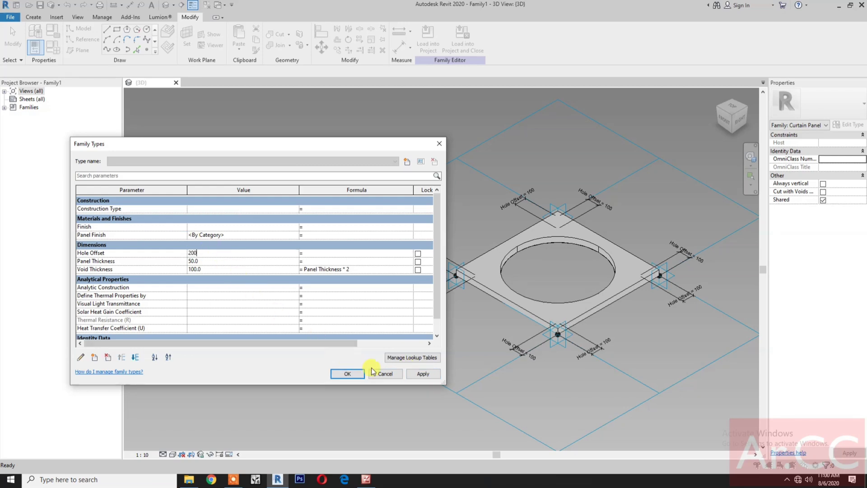
click(419, 375)
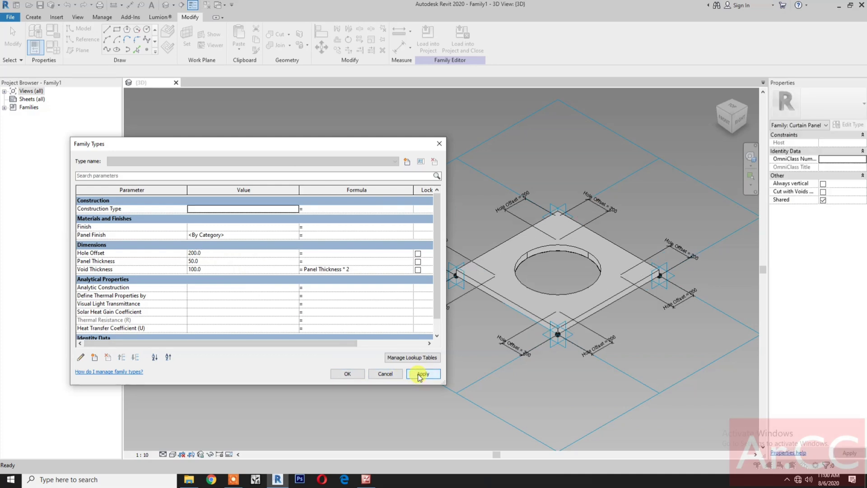
Set Hole Offset to 50 and Panel Thickness to 10, then accept the changes.
click(221, 253)
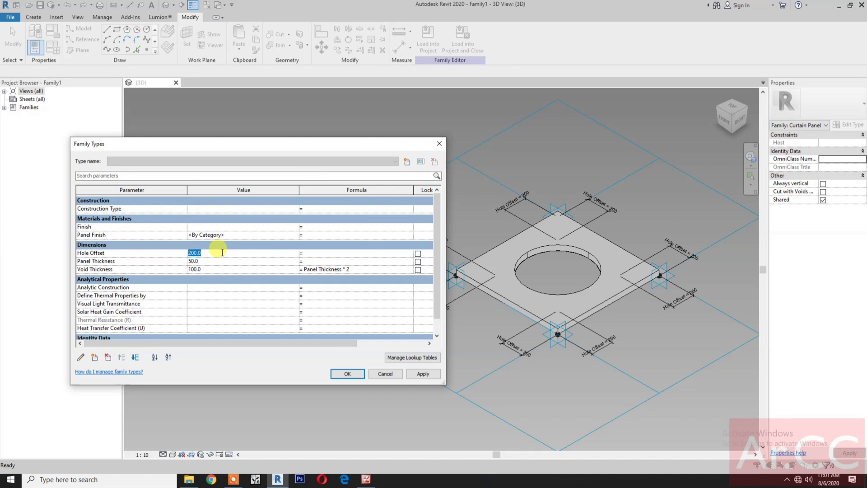
text(50)
click(228, 261)
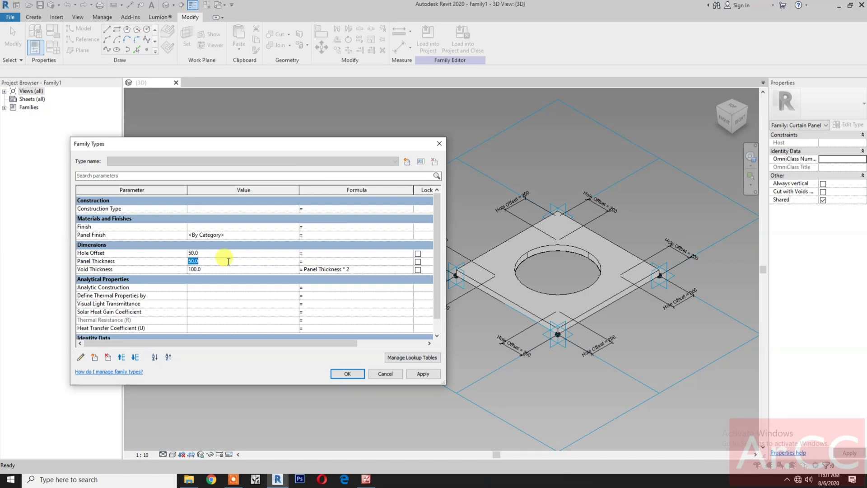
text(10)
click(423, 374)
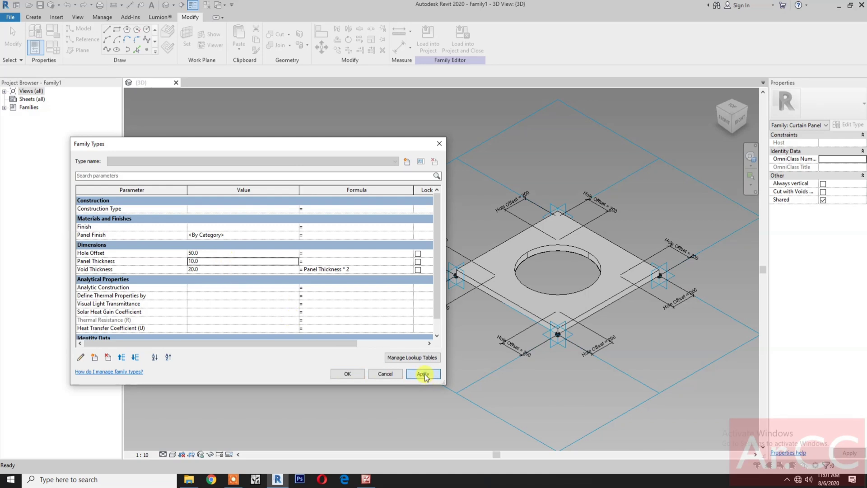
click(344, 375)
middle_drag(581, 401, 460, 398)
scroll(457, 386, up, 2)
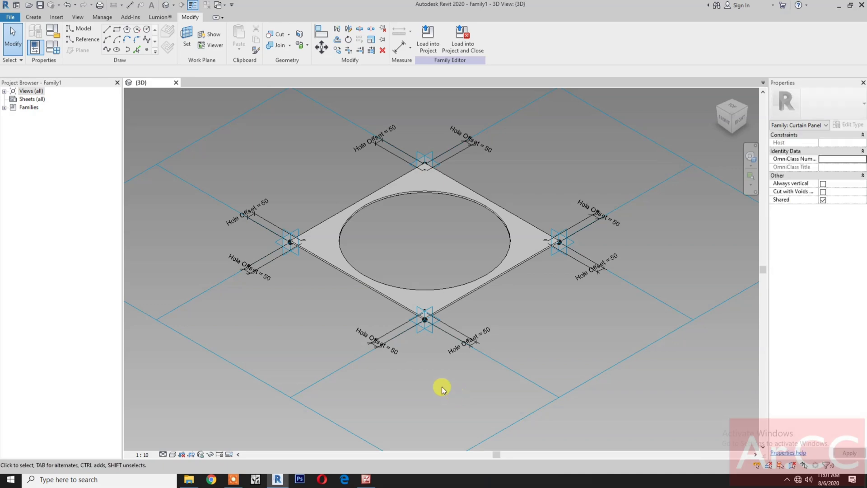
Save the family to the Desktop as 'Single Hole Pattern Base'.
click(41, 5)
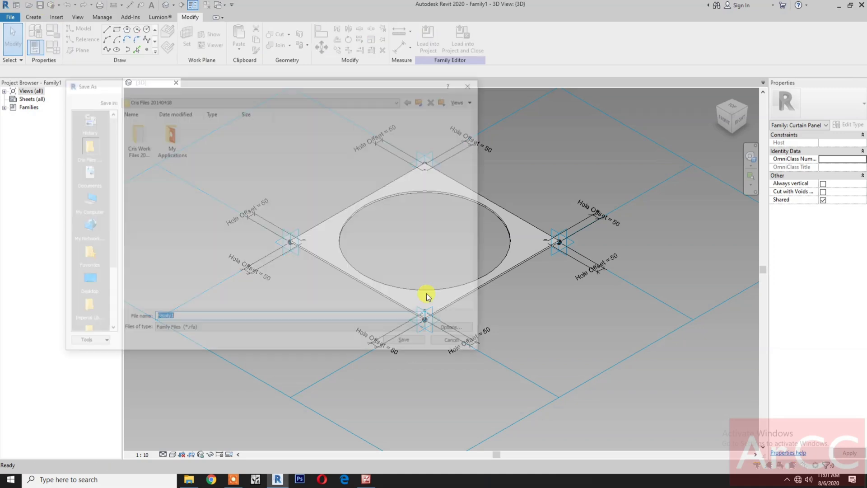
click(217, 96)
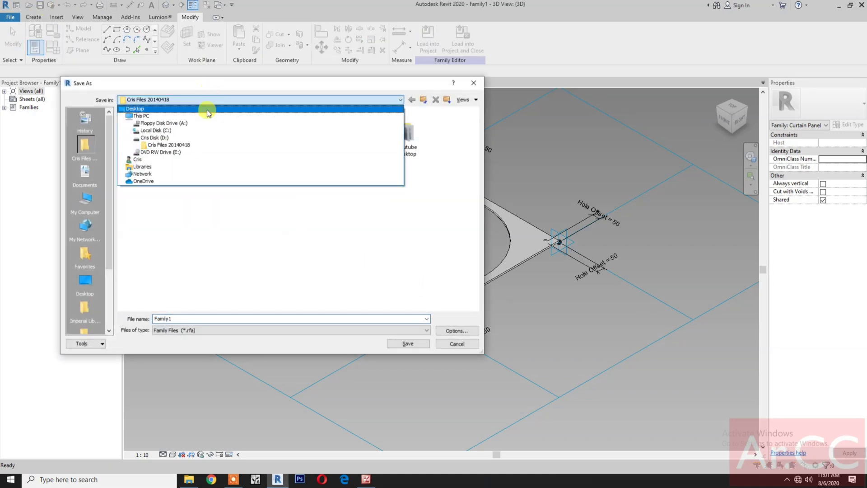
click(205, 109)
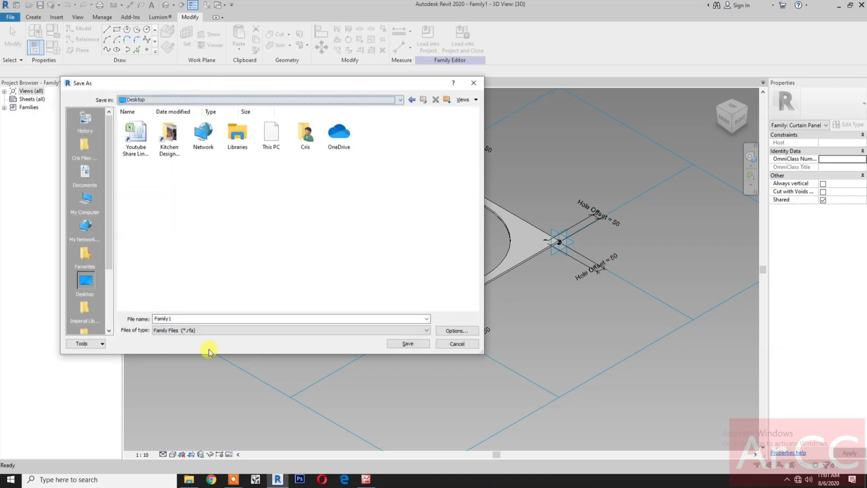
double_click(206, 319)
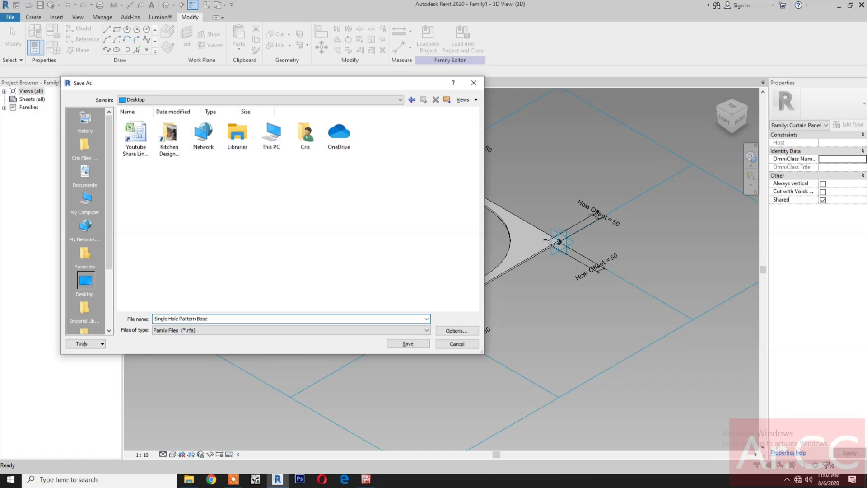
click(401, 346)
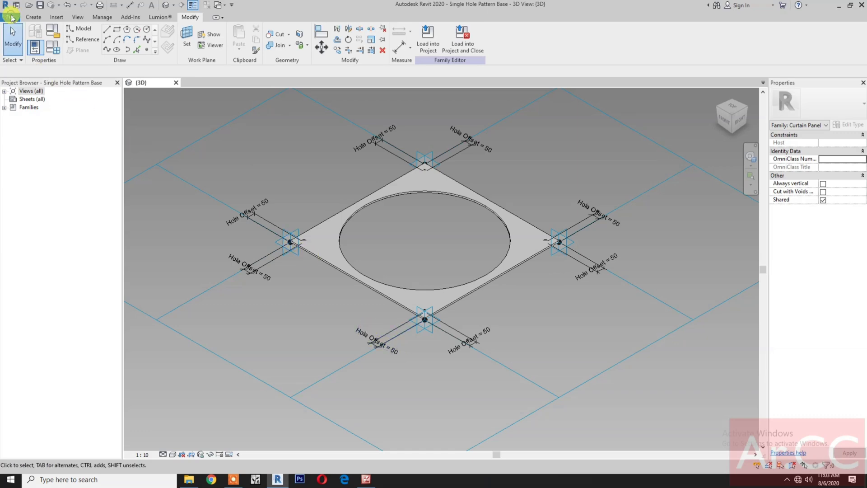
Create a new project from the Architectural Template.
click(10, 17)
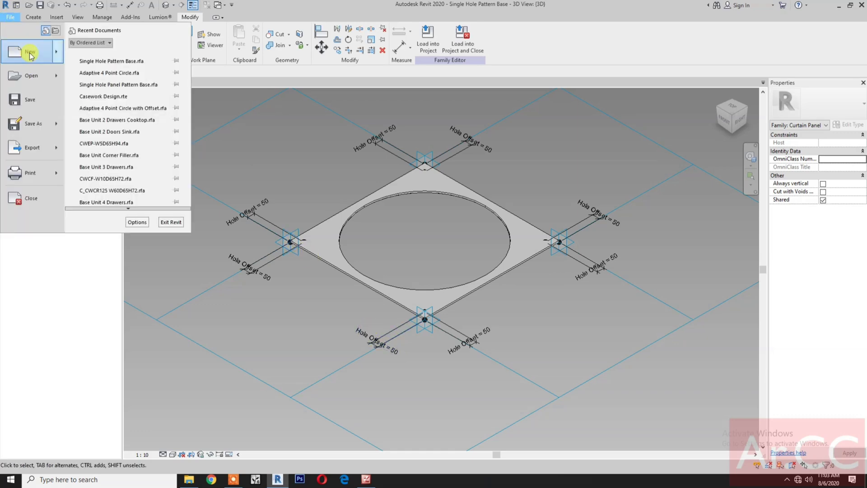
mouse_move(30, 54)
click(116, 56)
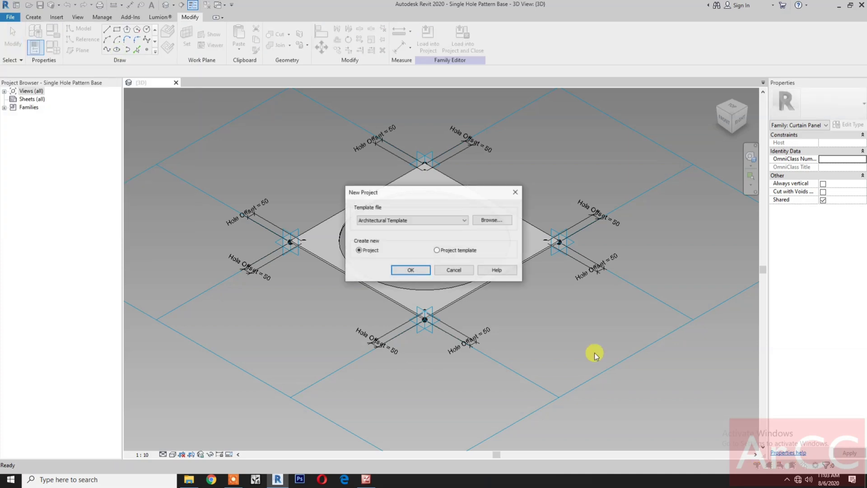
click(412, 270)
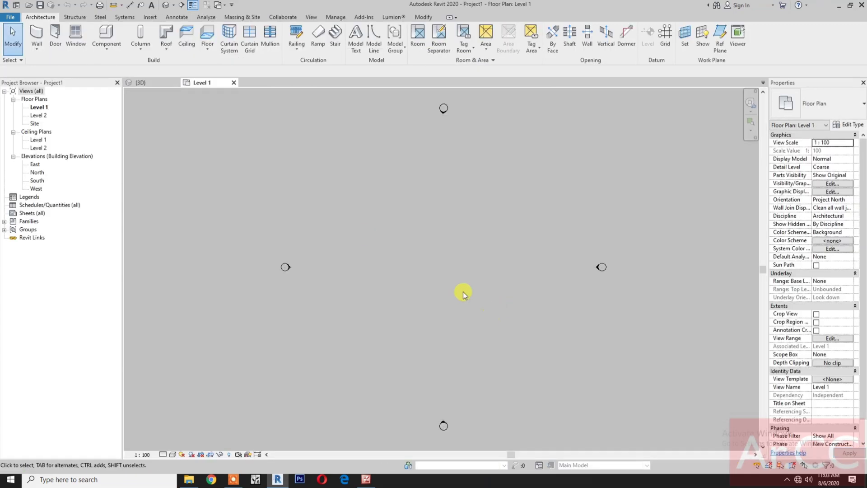
Load Single Hole Pattern Base into the project and close the family.
click(146, 81)
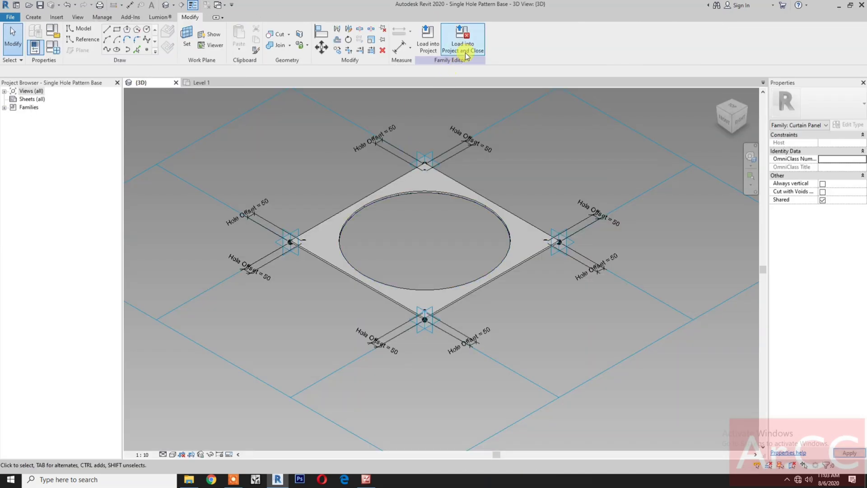
click(464, 50)
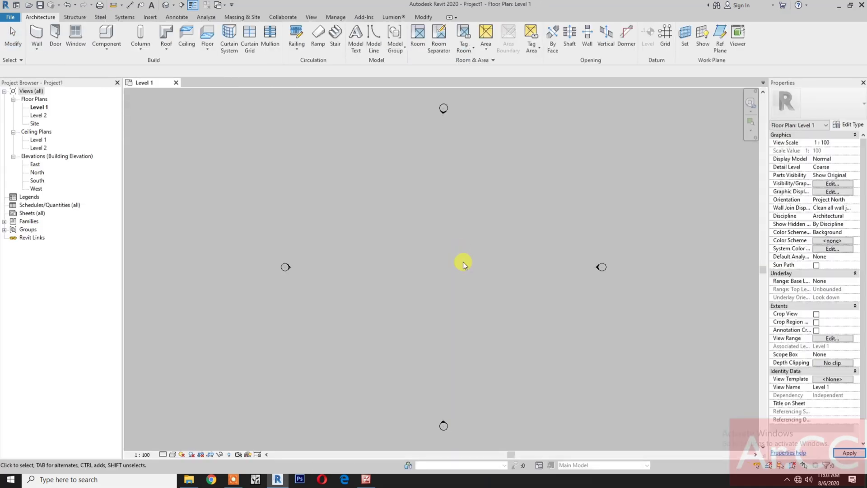
scroll(451, 267, up, 2)
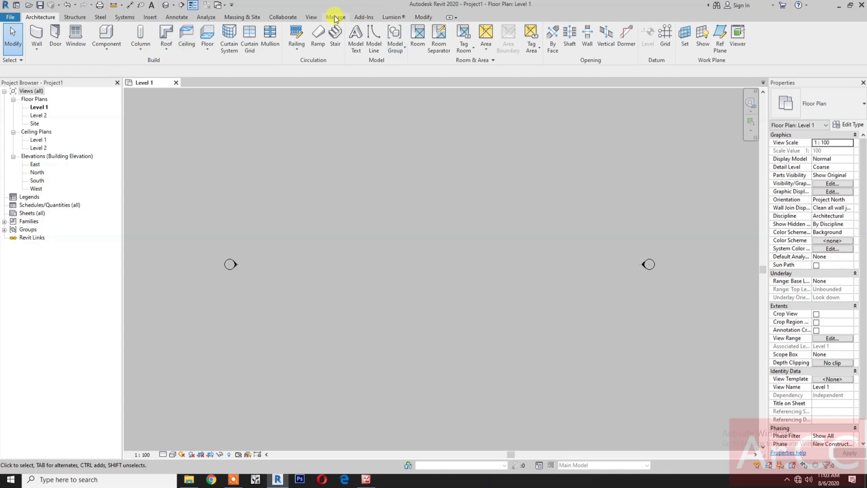
Turn on Show Mass Form and Floors and create in-place mass 'Mass 1'.
click(241, 17)
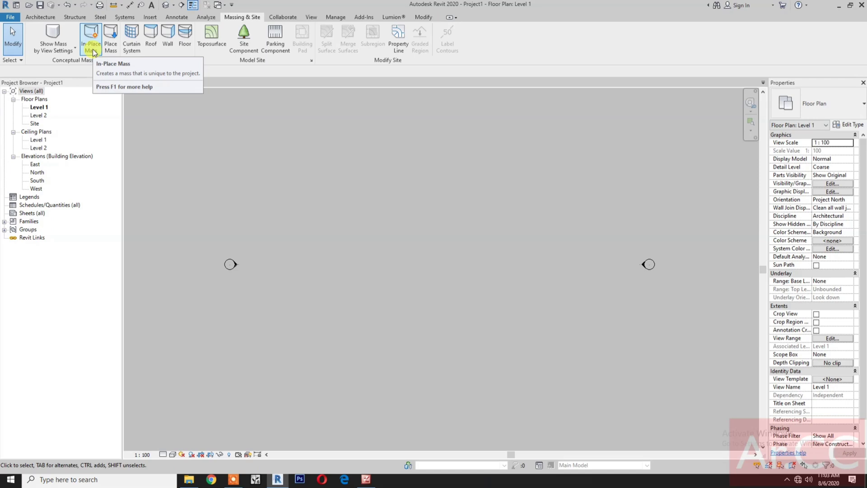
click(55, 34)
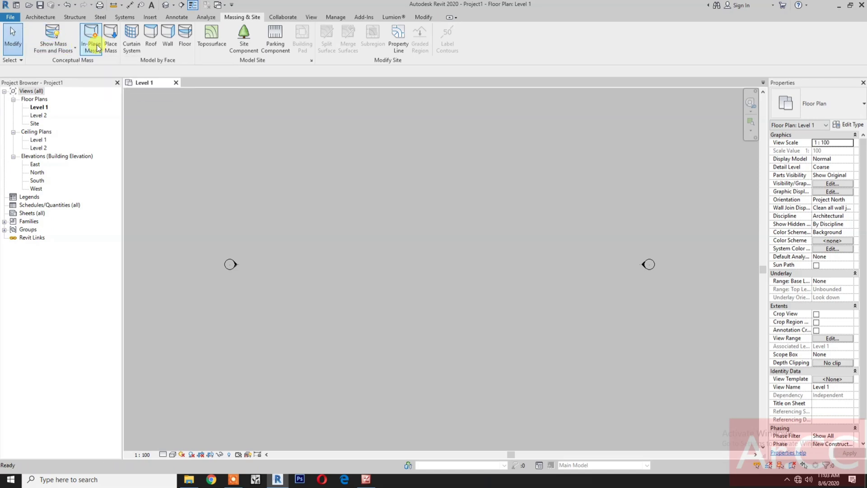
click(98, 48)
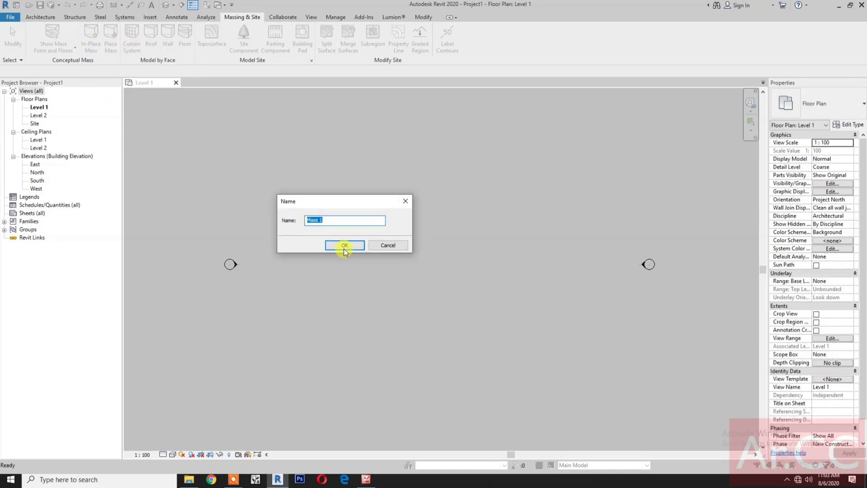
click(344, 246)
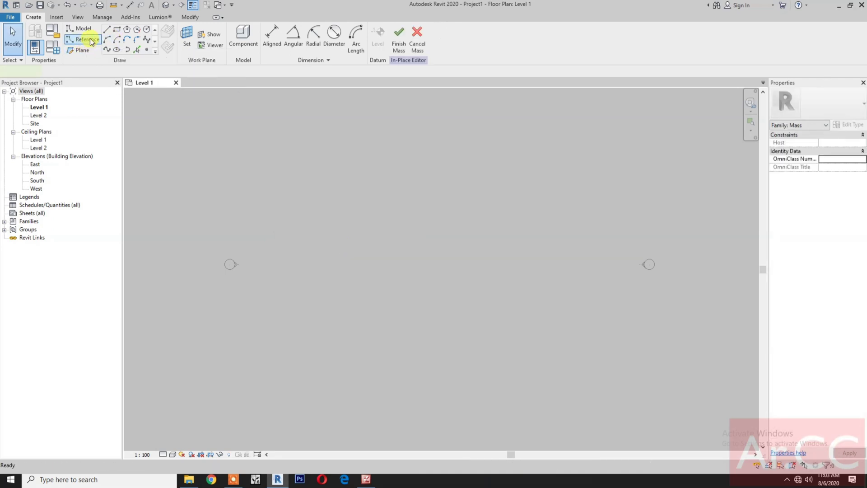
Sketch a rectangle of reference lines on Level 1.
click(90, 39)
click(119, 31)
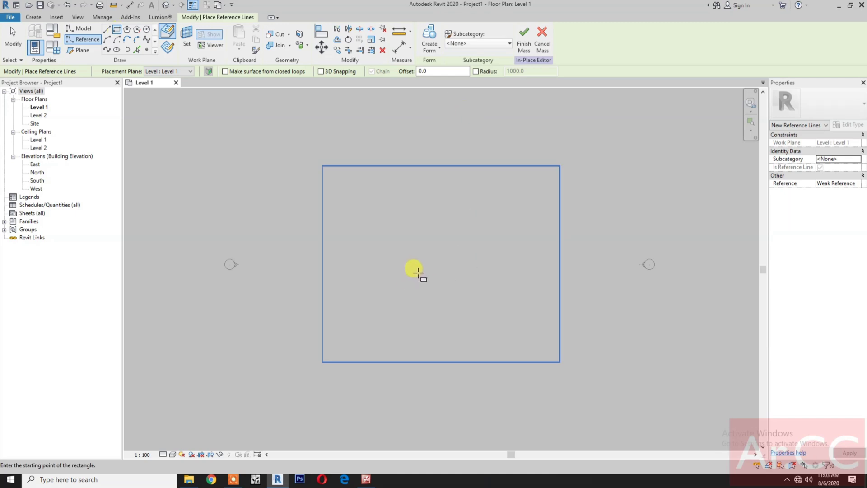
scroll(415, 271, down, 1)
scroll(416, 267, up, 1)
click(422, 264)
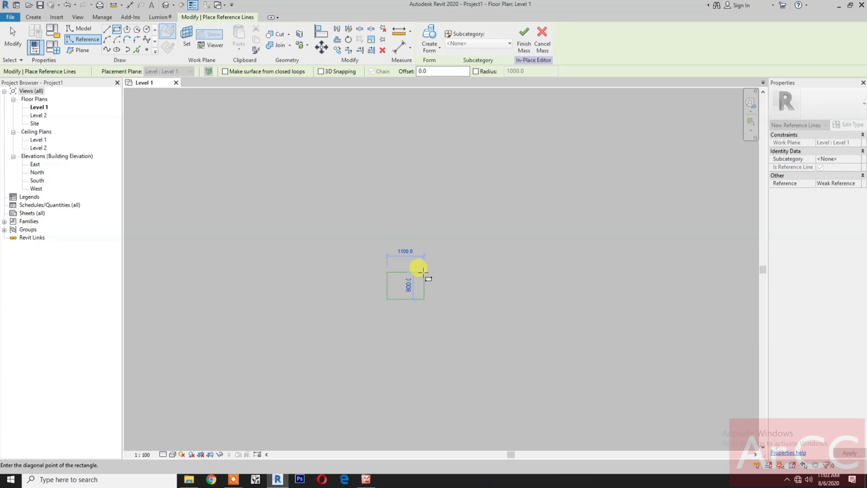
click(420, 271)
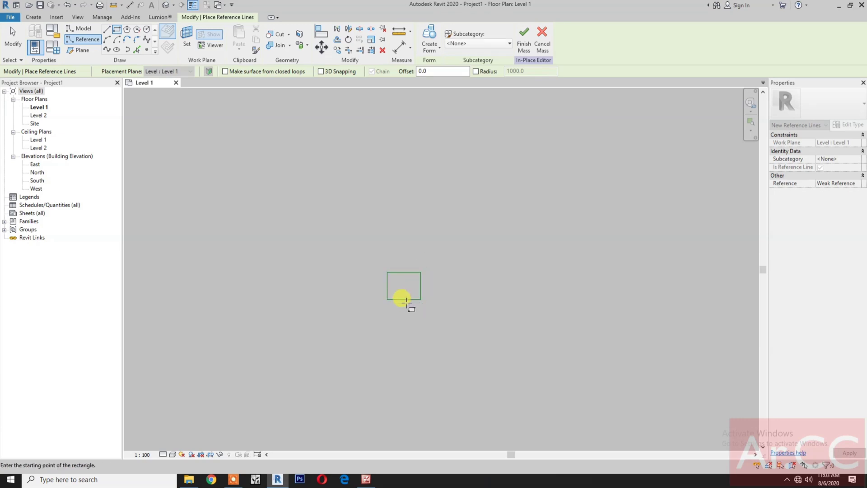
key(Escape)
key(Escape)
Set the bottom line's temporary dimension to 1000 so the rectangle becomes a square.
click(408, 302)
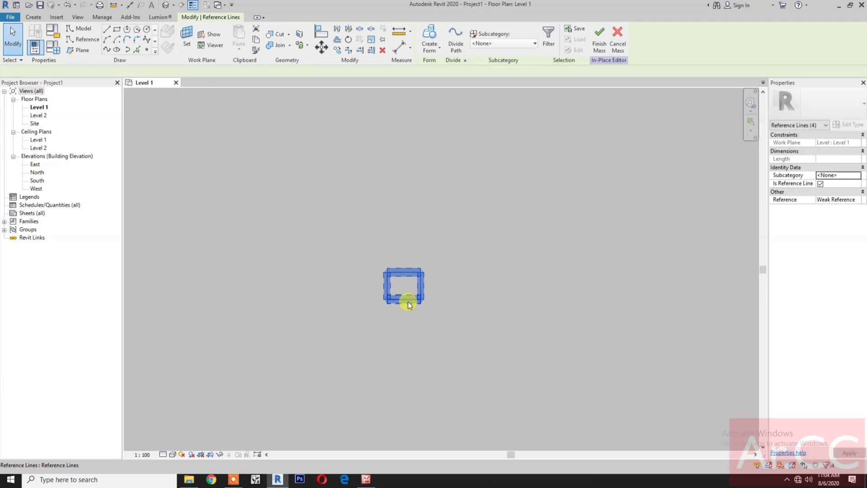
click(407, 302)
click(335, 274)
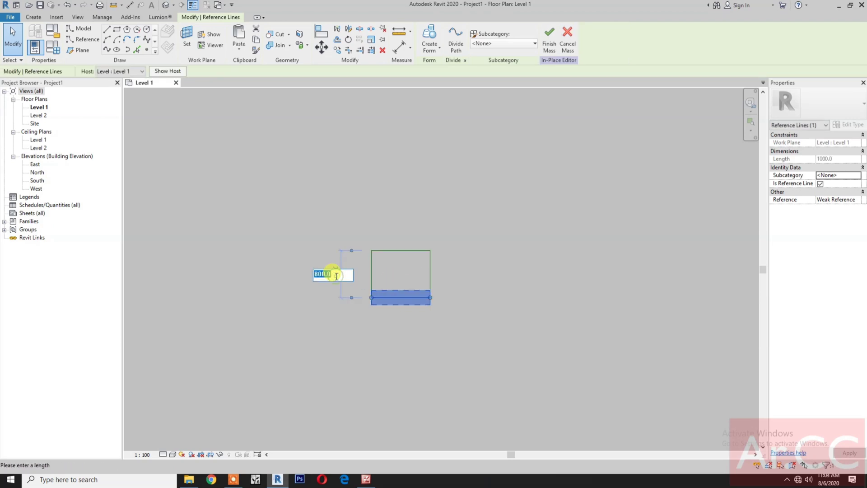
text(1000)
click(457, 331)
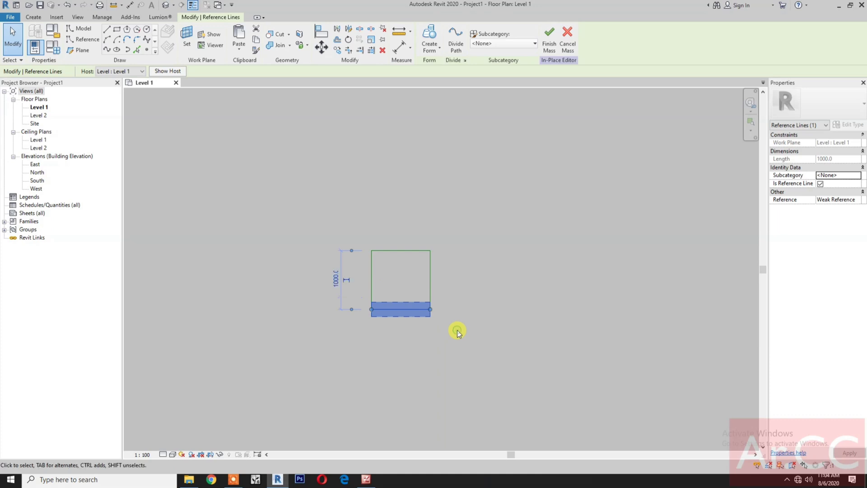
click(472, 332)
Select the square's reference-line chain and show it centred in the default 3D view.
scroll(461, 311, up, 2)
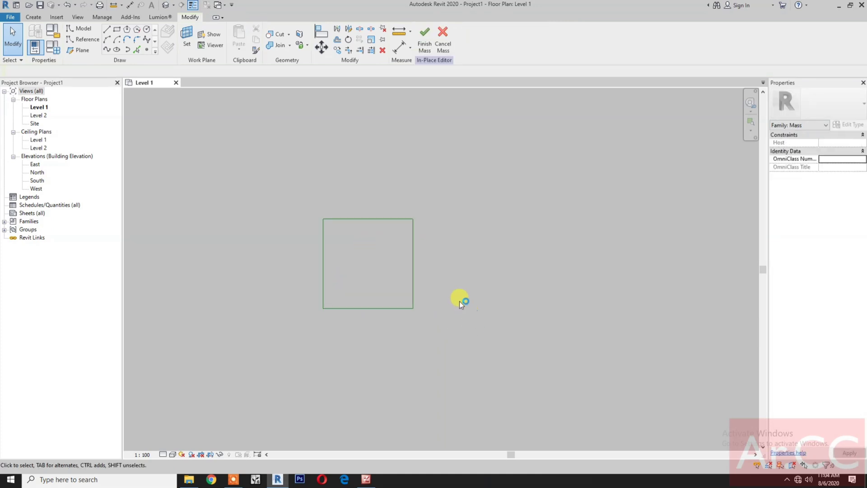
key(Tab)
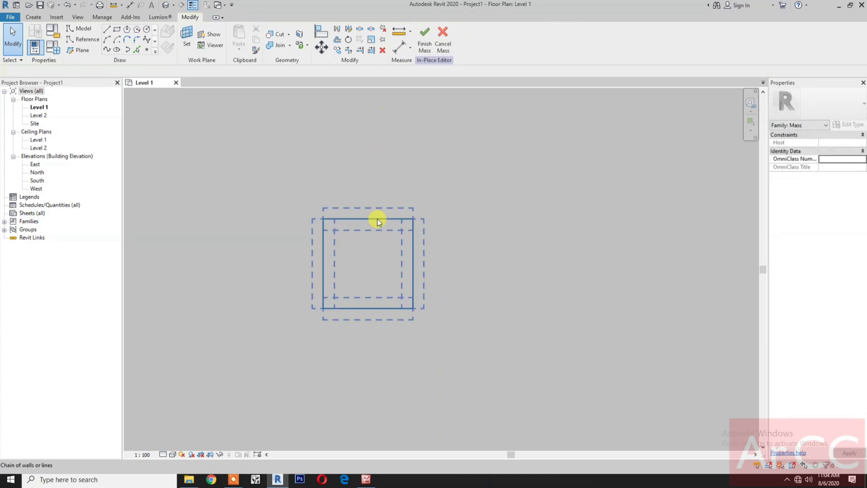
click(378, 219)
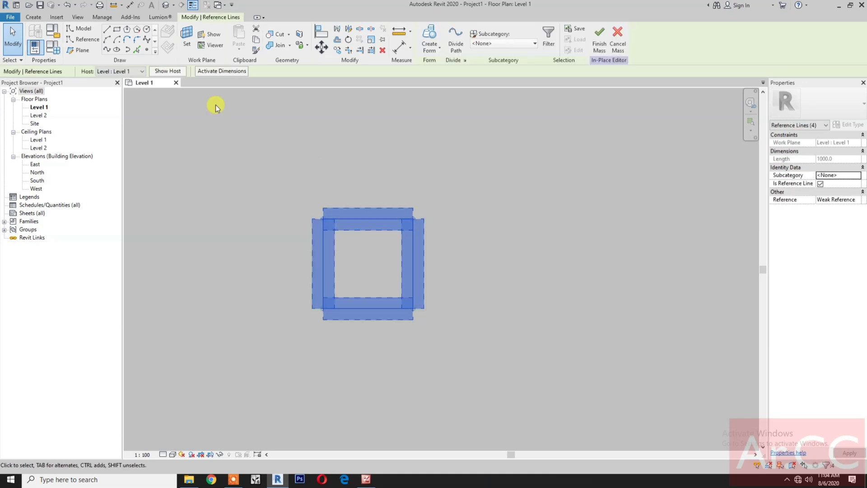
click(165, 5)
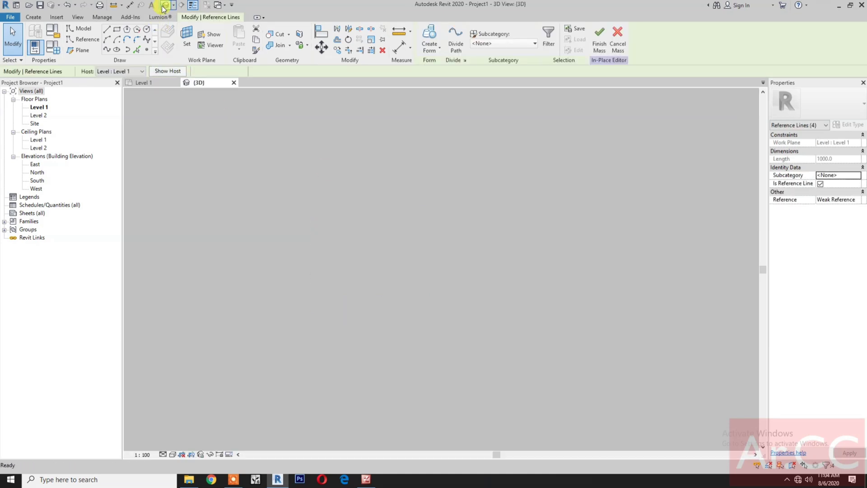
key(Escape)
scroll(419, 277, up, 5)
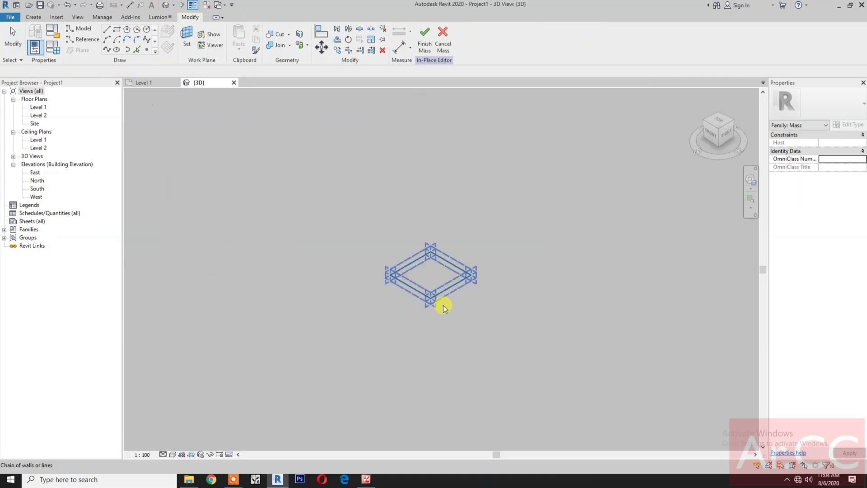
middle_drag(443, 304, 392, 343)
scroll(366, 319, up, 5)
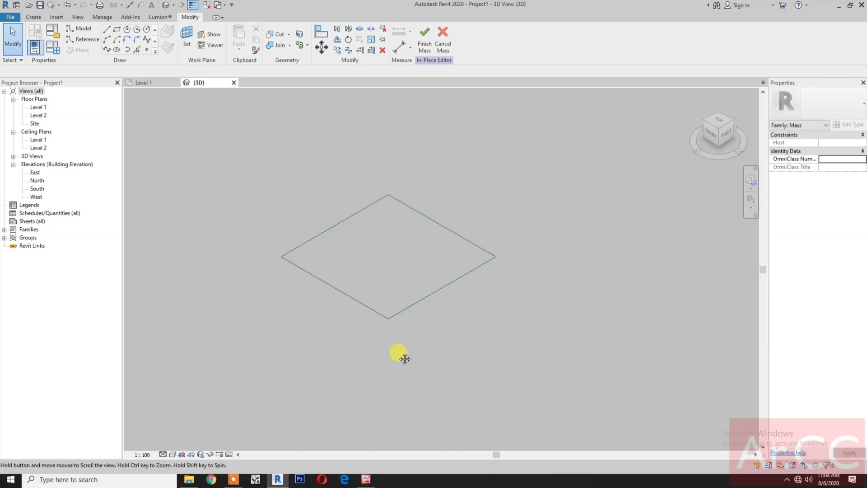
Create a flat surface form from the 1000 square of reference lines and select it.
key(Tab)
key(Tab)
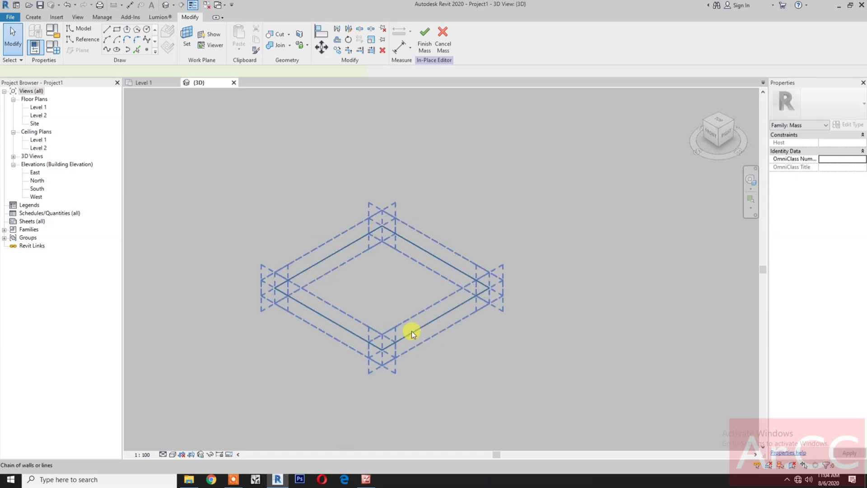
click(411, 332)
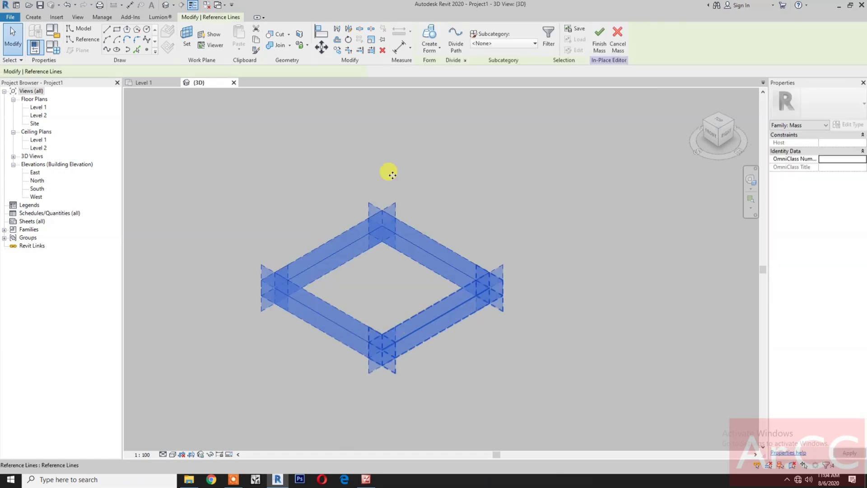
click(425, 40)
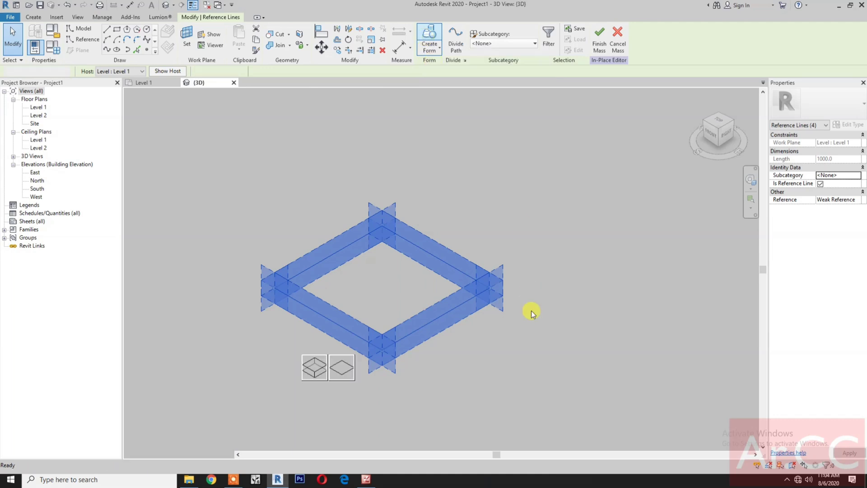
click(345, 373)
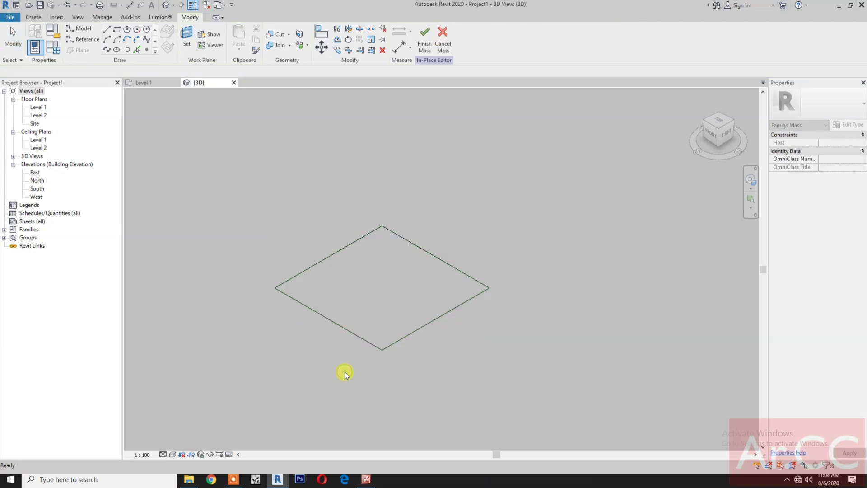
click(405, 337)
key(Escape)
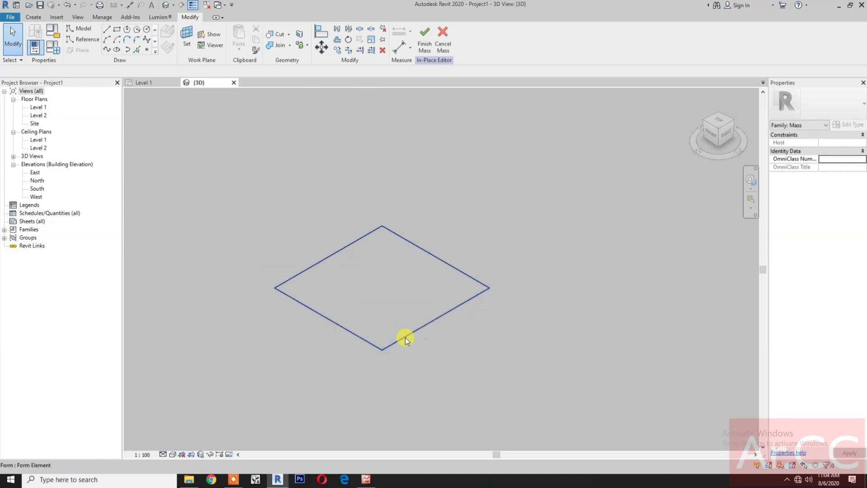
click(405, 337)
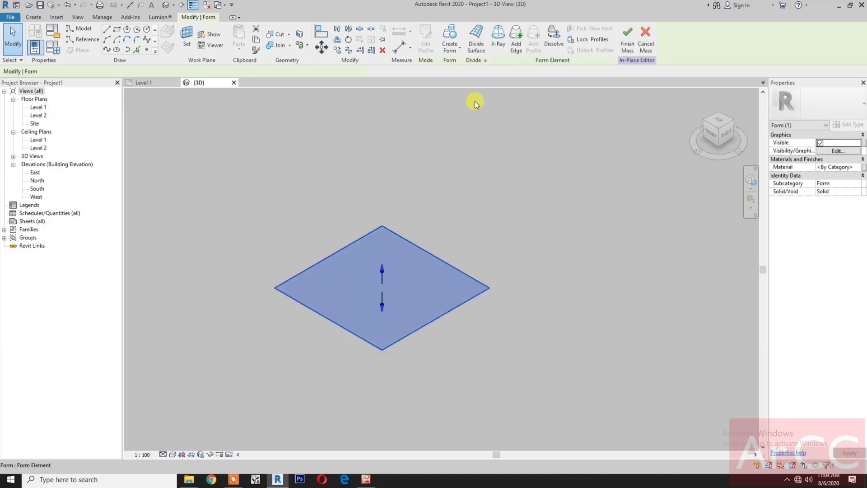
Divide the surface into a 10 × 10 grid and assign the Single Hole Pattern Base type.
click(477, 37)
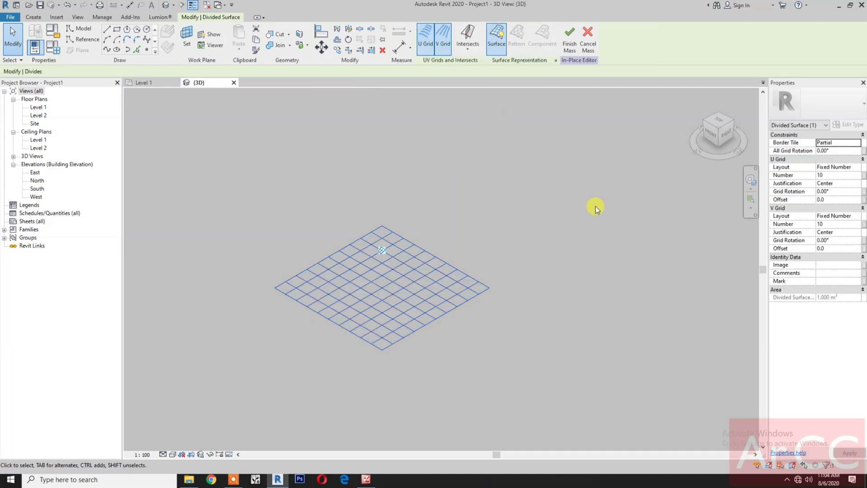
click(821, 110)
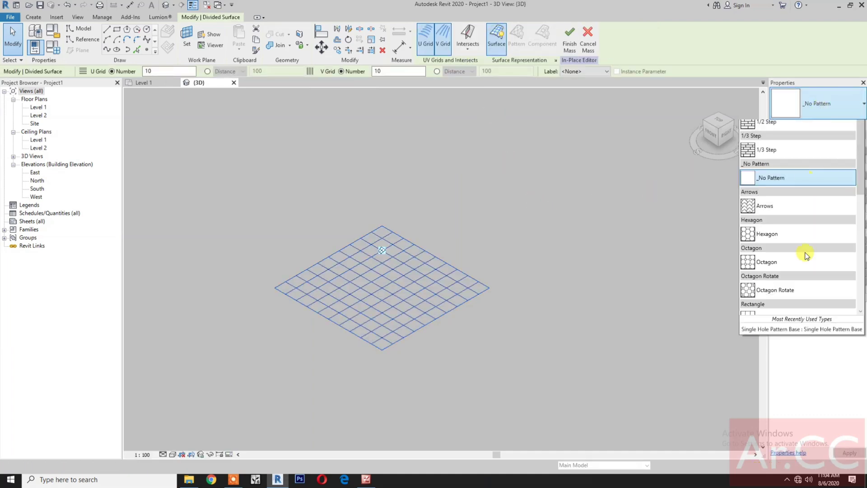
click(795, 358)
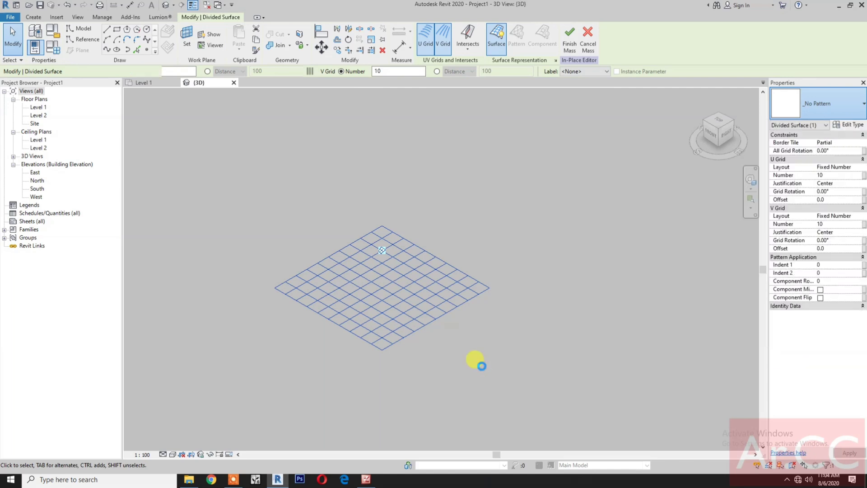
Set the pattern type's Hole Offset to 5 and Panel Thickness to 6.
click(847, 126)
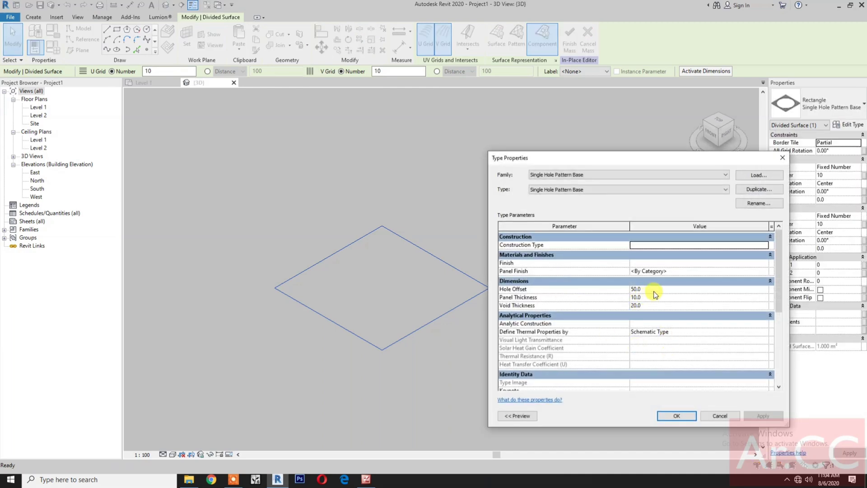
click(655, 290)
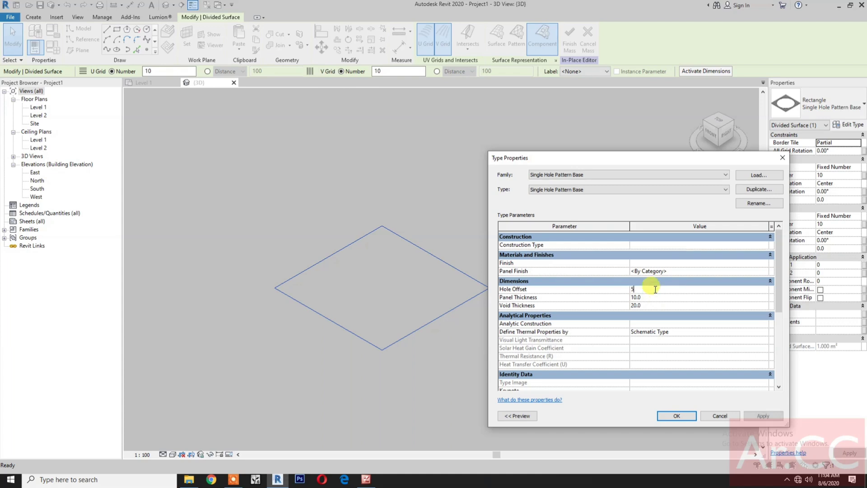
text(5)
click(760, 418)
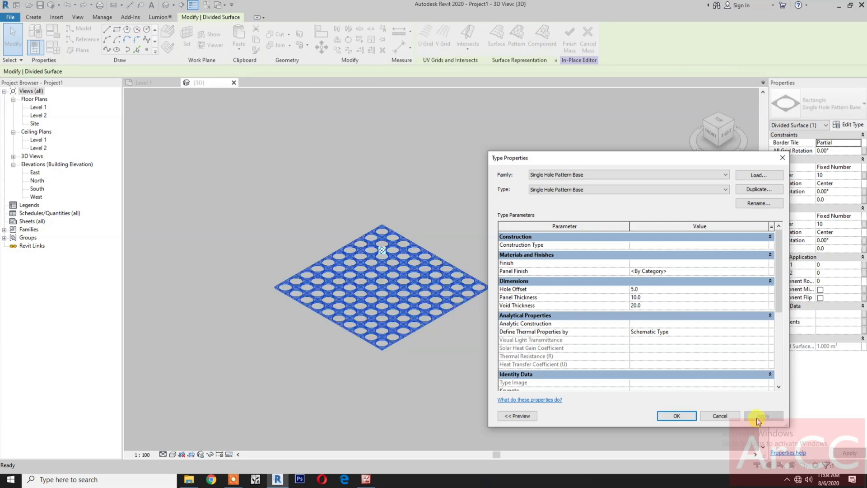
click(658, 296)
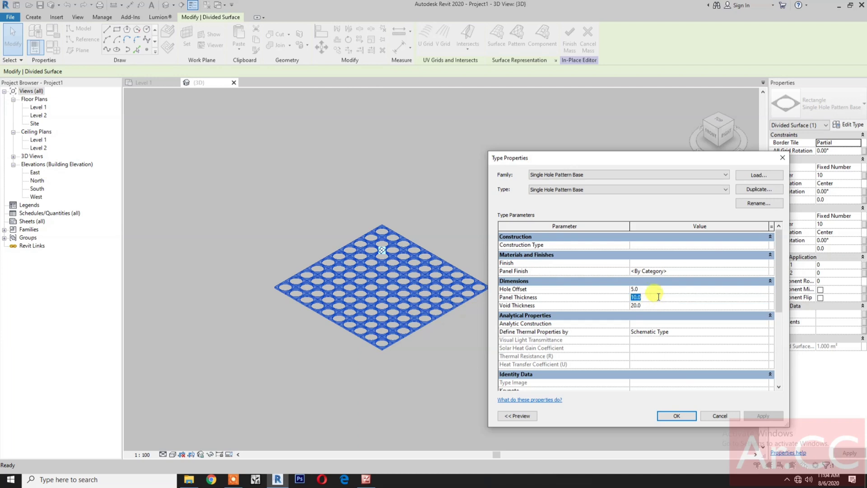
text(6)
click(678, 415)
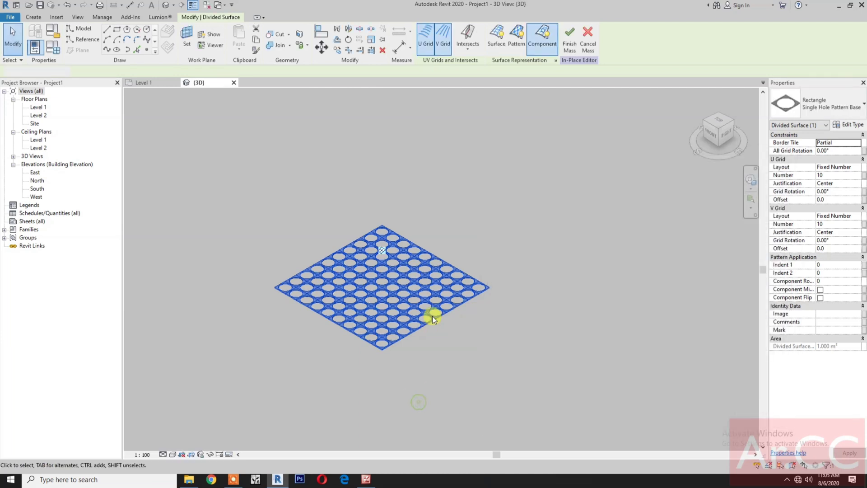
Copy the perforated panel mass and place the copy 1760 to the right of the original.
click(474, 367)
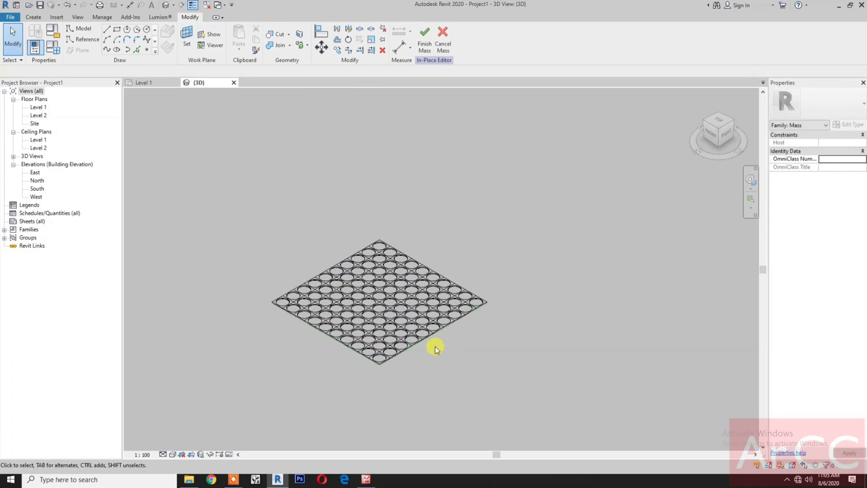
drag(210, 212, 519, 390)
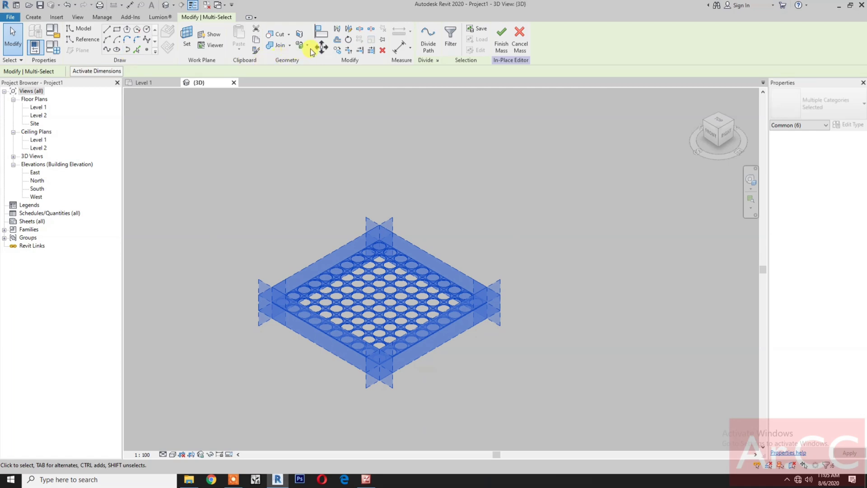
click(336, 49)
click(392, 162)
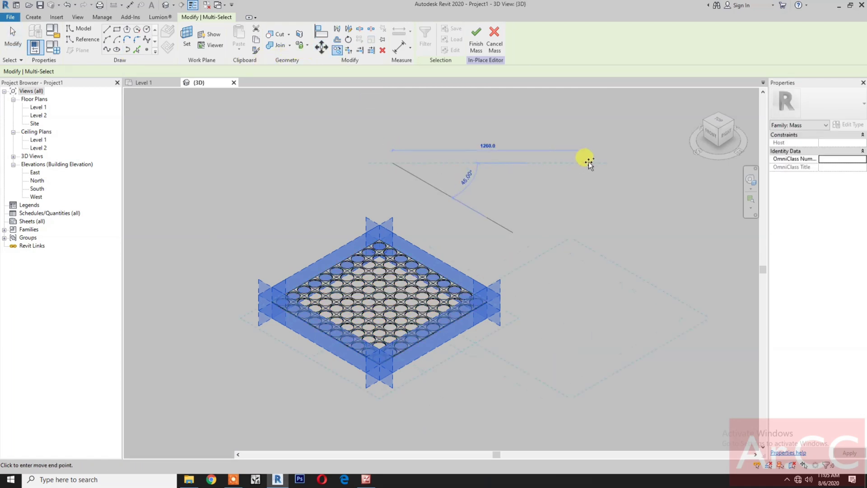
scroll(503, 229, down, 1)
middle_drag(503, 228, 449, 213)
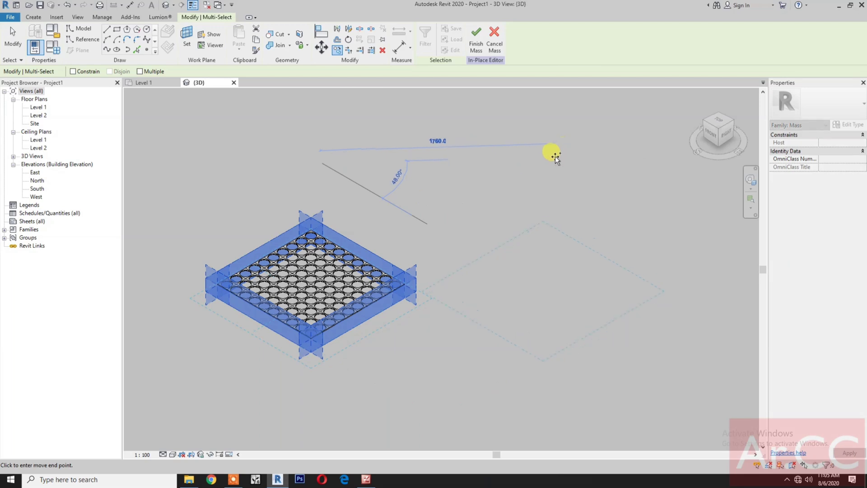
click(555, 162)
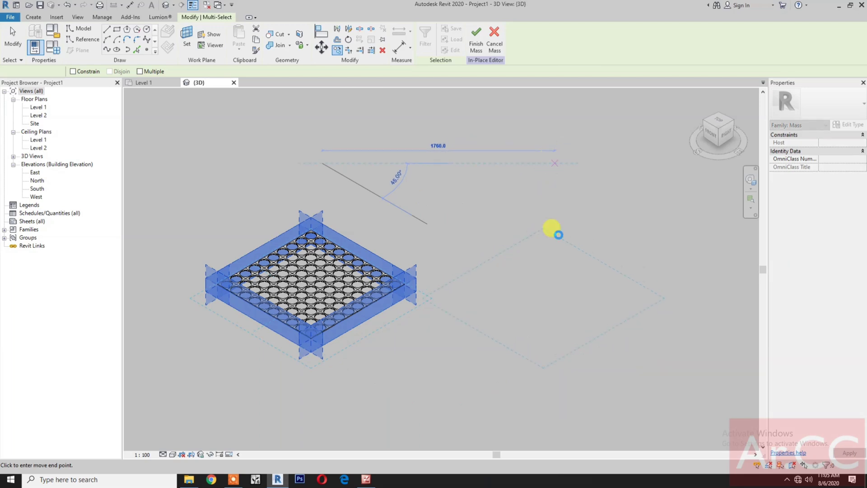
key(Escape)
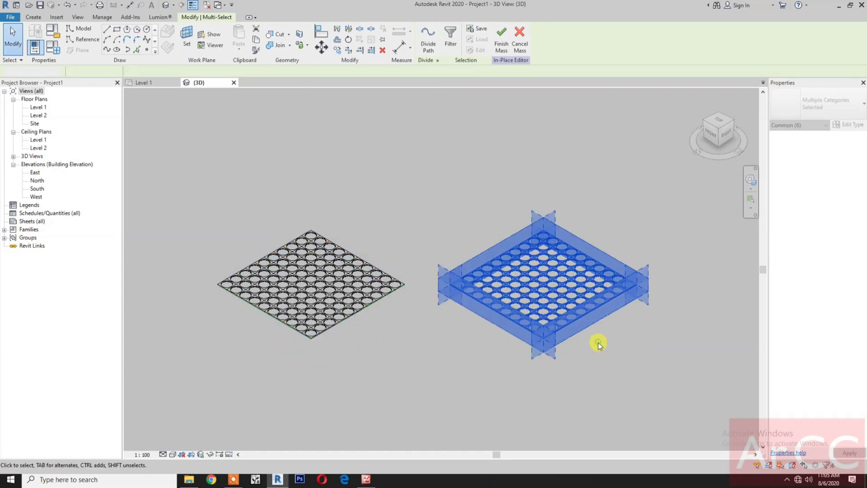
Set the copied surface's V Grid Number to 20.
click(592, 303)
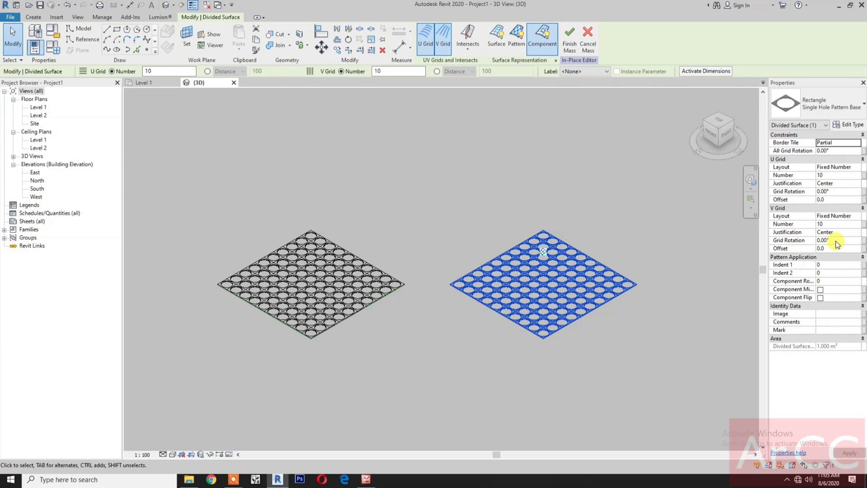
click(841, 224)
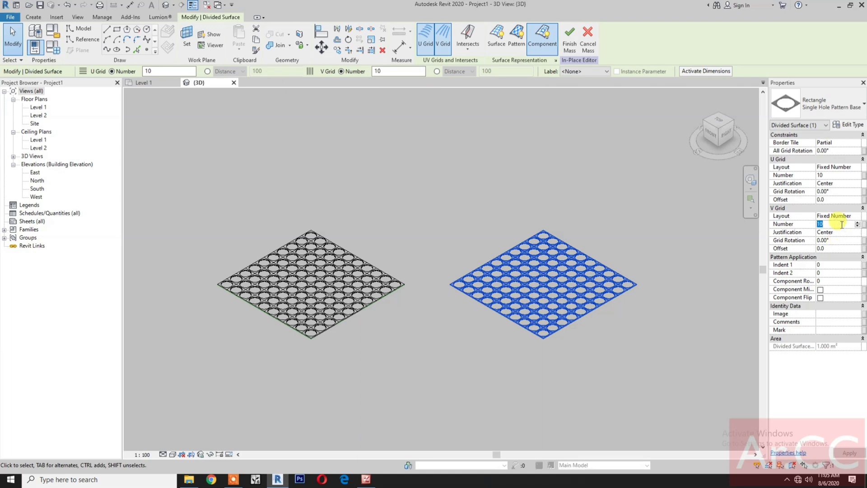
text(2)
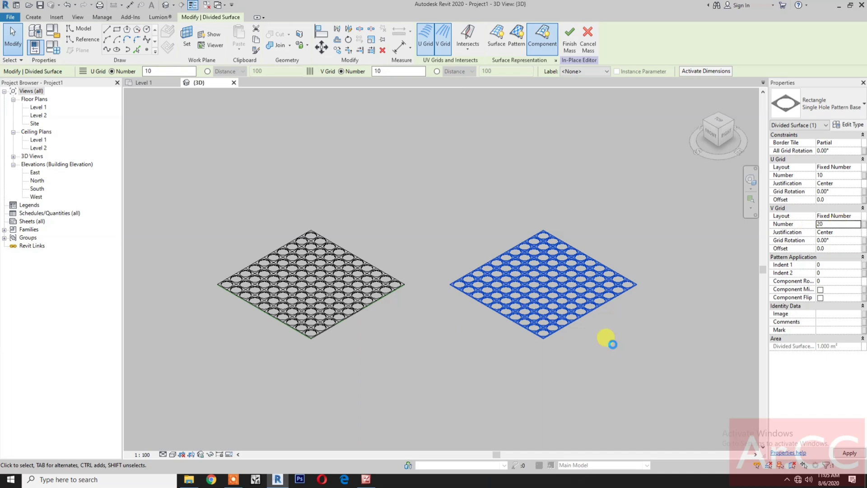
click(612, 344)
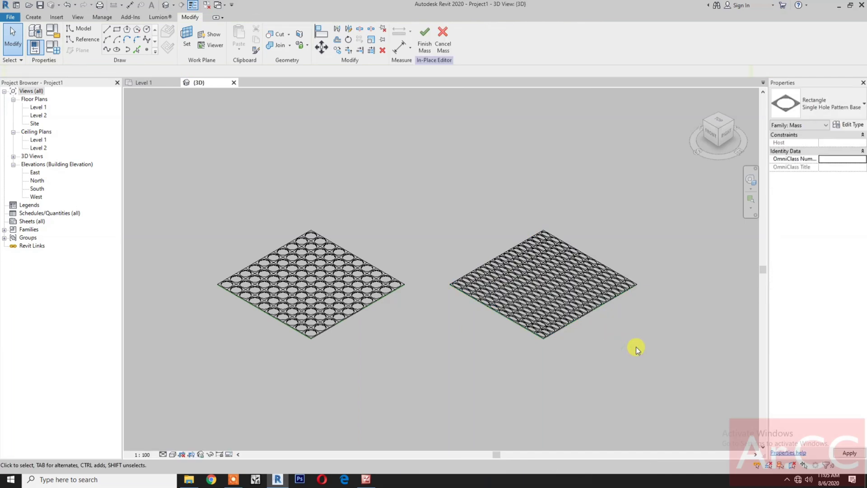
middle_drag(636, 347, 569, 345)
Copy the 20-division panel about 1740 further to the right.
drag(344, 174, 597, 359)
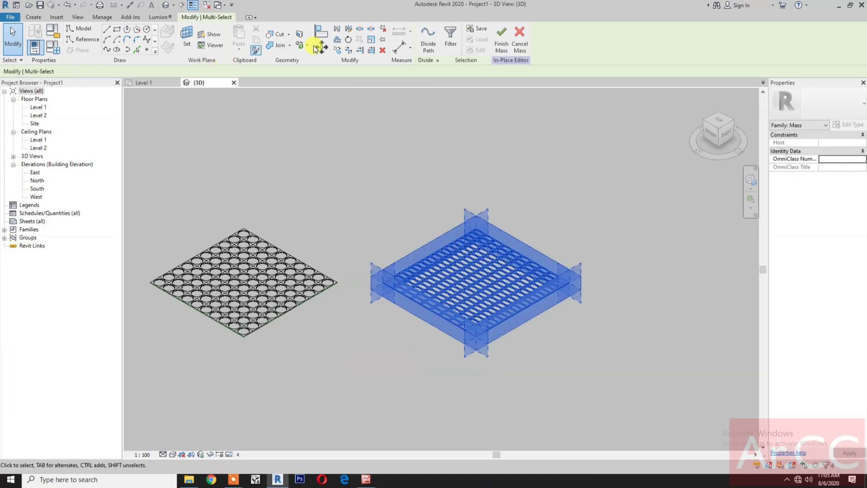
click(339, 47)
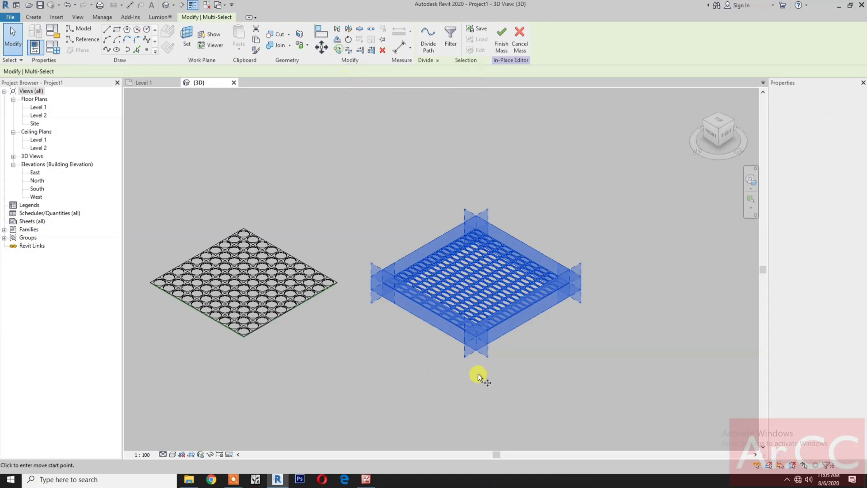
click(470, 382)
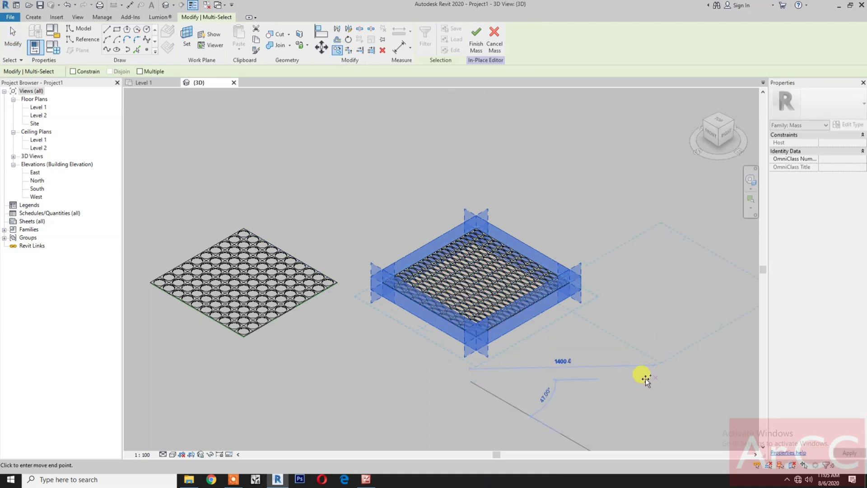
middle_drag(642, 374, 577, 386)
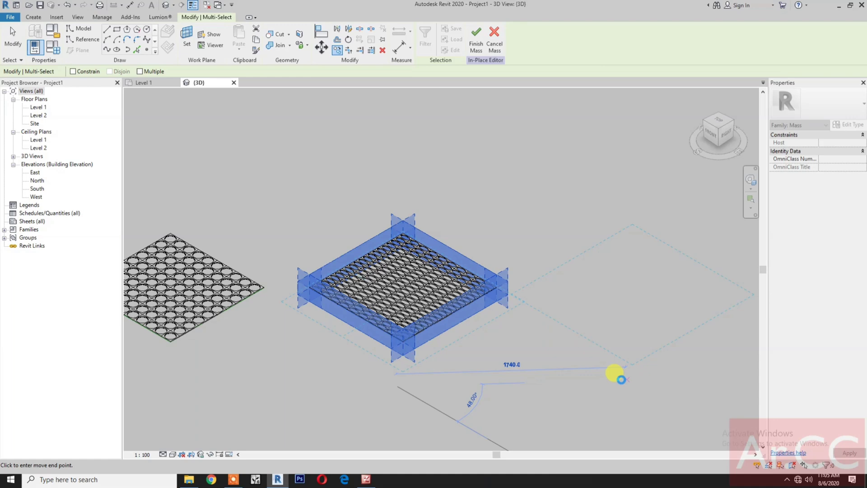
click(605, 386)
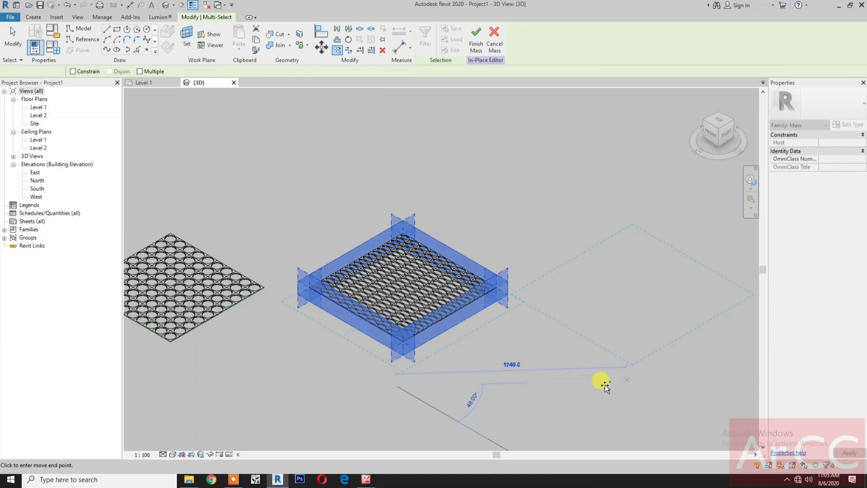
scroll(610, 386, up, 2)
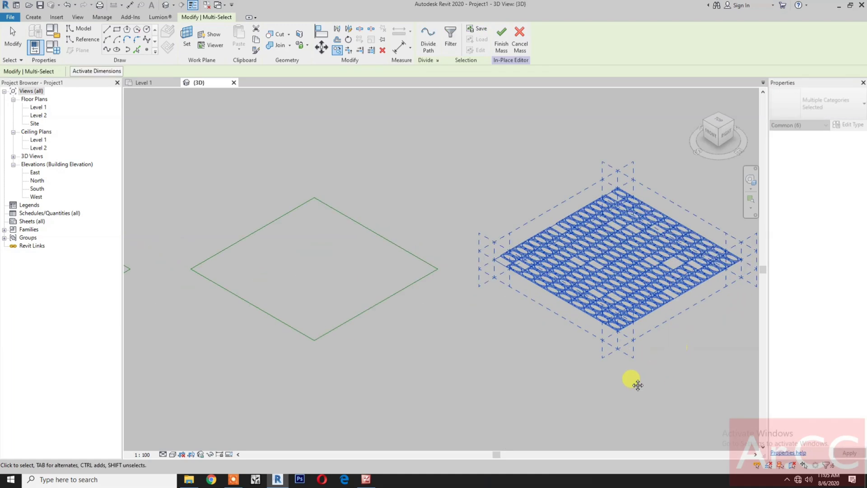
click(592, 391)
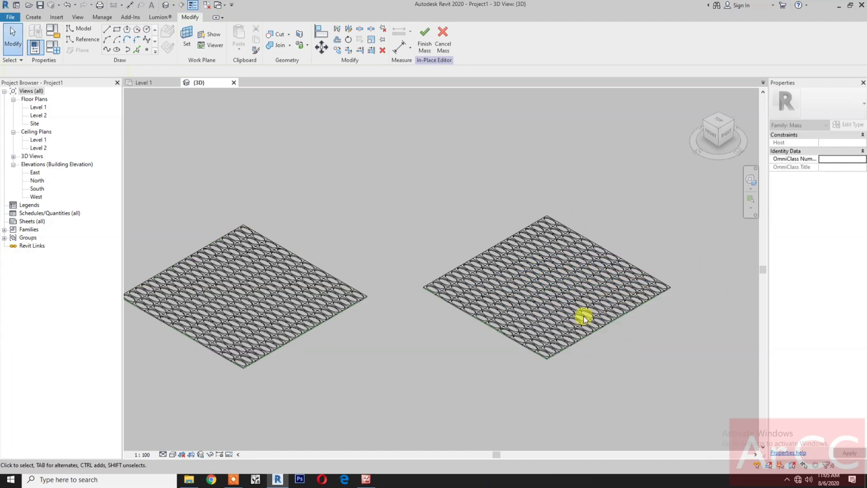
Set the third panel's V Grid Number to 30 and zoom out to see all three panels.
click(646, 313)
scroll(644, 307, up, 2)
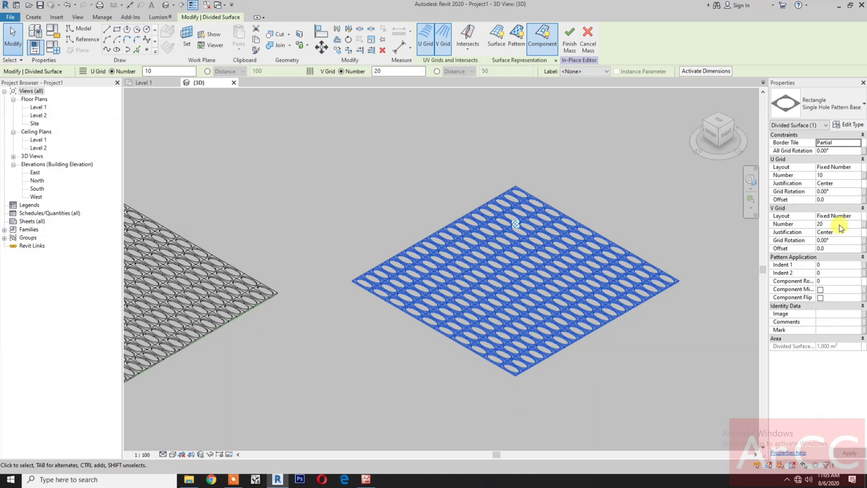
click(839, 224)
text(30)
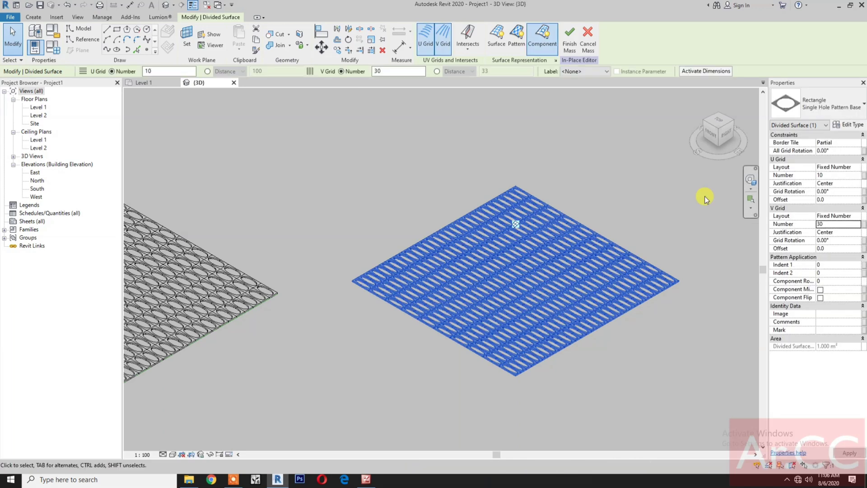
click(701, 317)
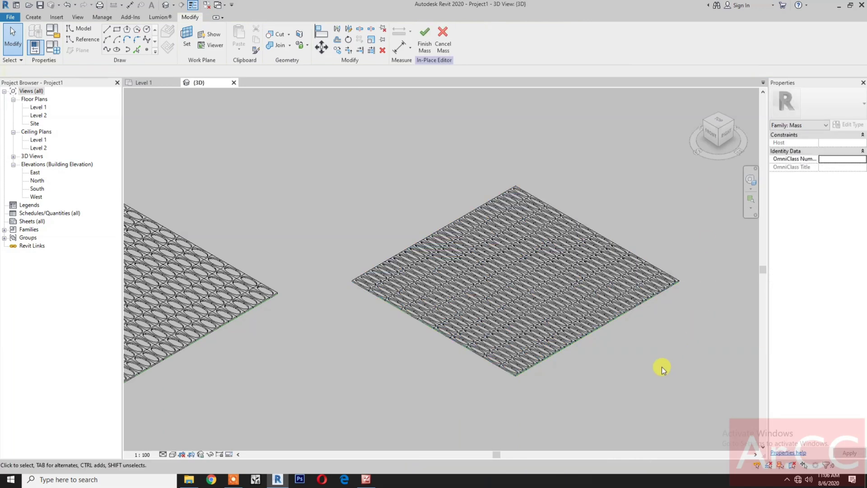
scroll(662, 367, down, 4)
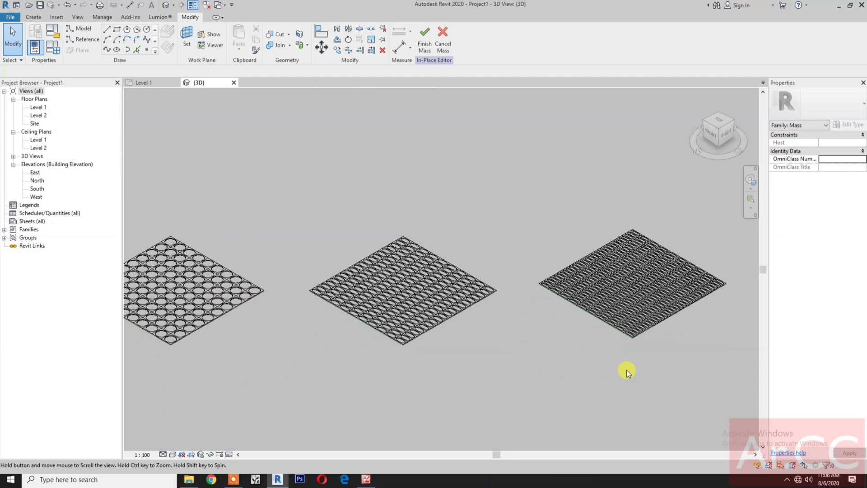
scroll(626, 370, down, 1)
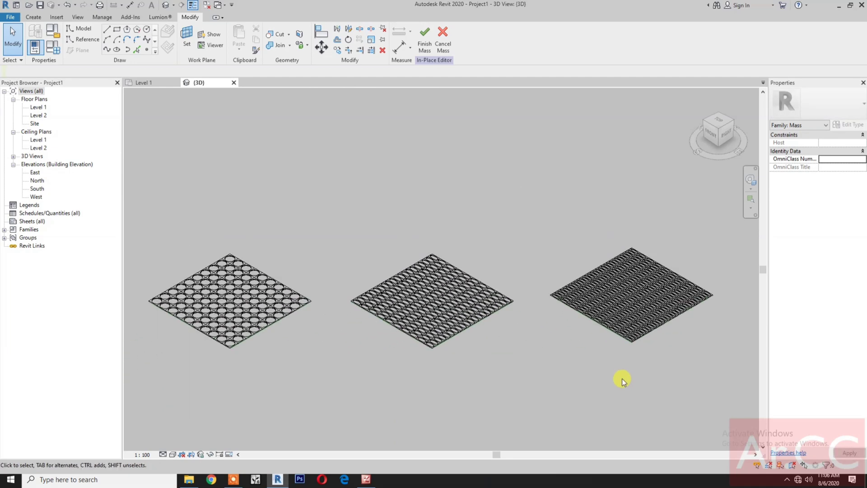